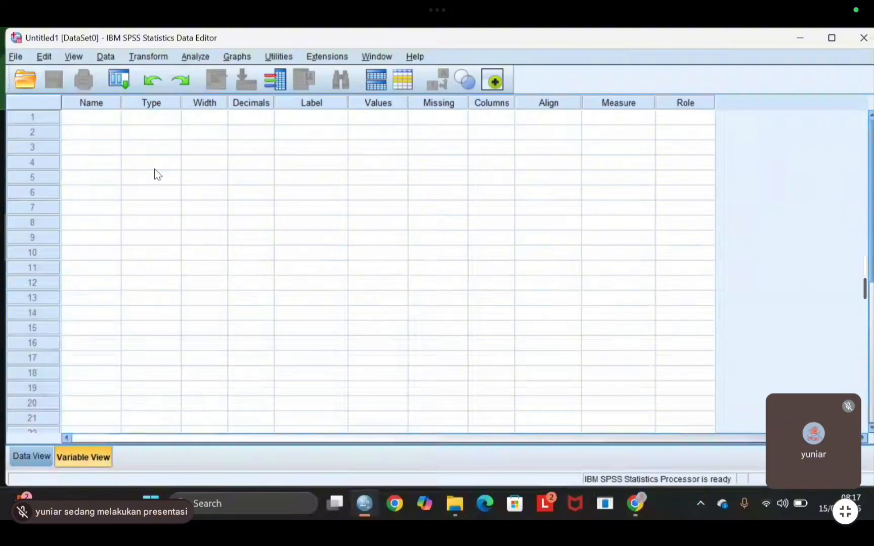
Import the Excel file R 4.xlsx from the STATISTIK folder as a new dataset, keeping the default read options.
{"action": "mouse_move", "coordinate": [360, 506]}
{"action": "left_click", "coordinate": [14, 60]}
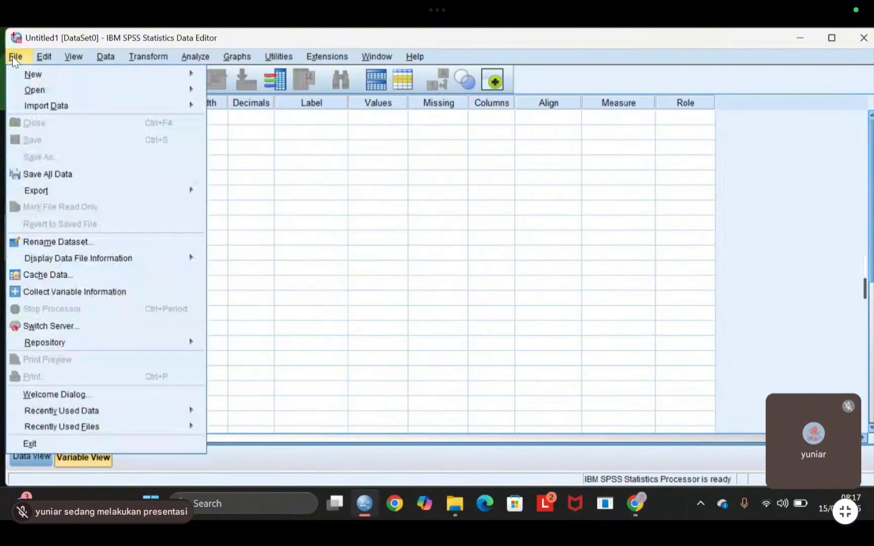
{"action": "mouse_move", "coordinate": [62, 107]}
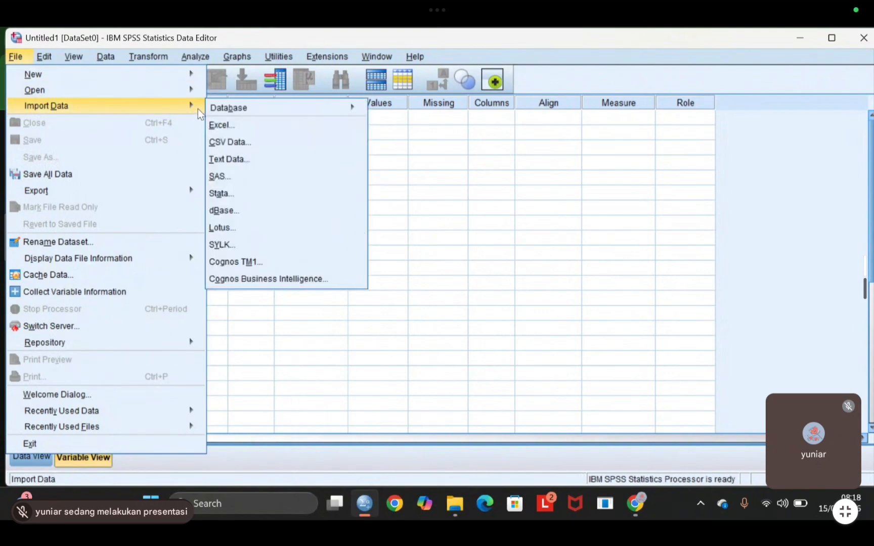
{"action": "left_click", "coordinate": [220, 128]}
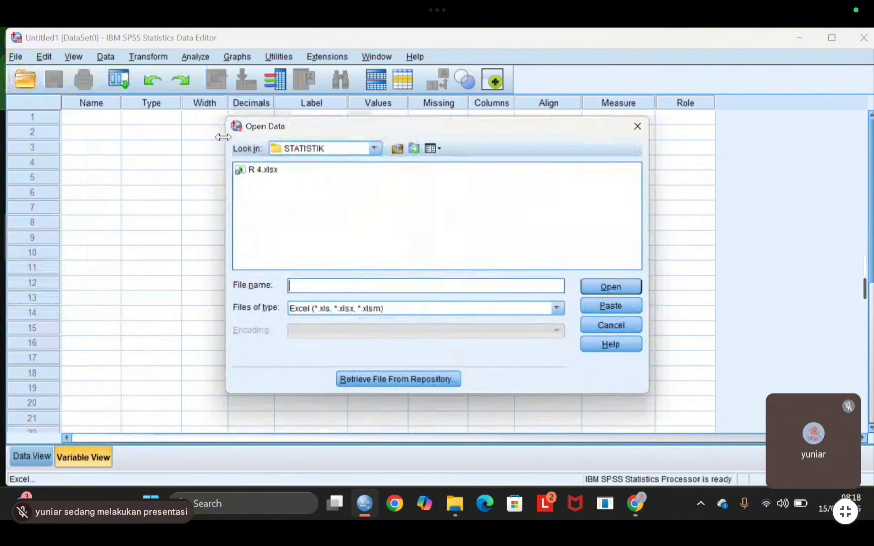
{"action": "double_click", "coordinate": [250, 170]}
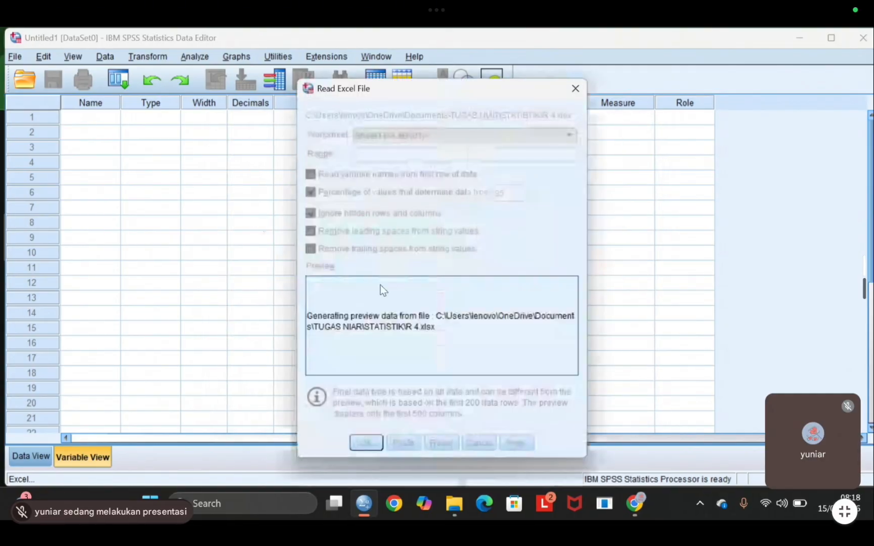
{"action": "left_click", "coordinate": [365, 444]}
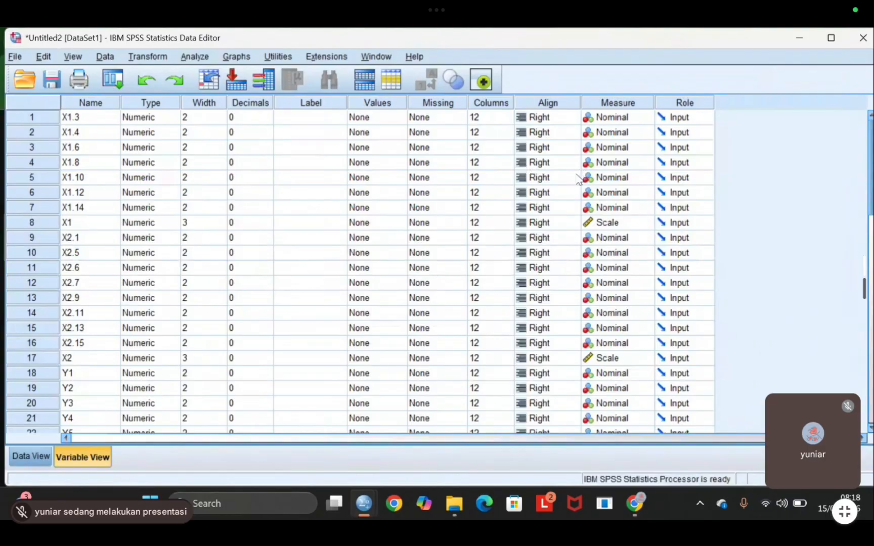
Set the measurement level of variable X1.3 to Scale.
{"action": "scroll", "coordinate": [604, 297], "scroll_direction": "down", "scroll_amount": 3}
{"action": "scroll", "coordinate": [605, 299], "scroll_direction": "up", "scroll_amount": 1}
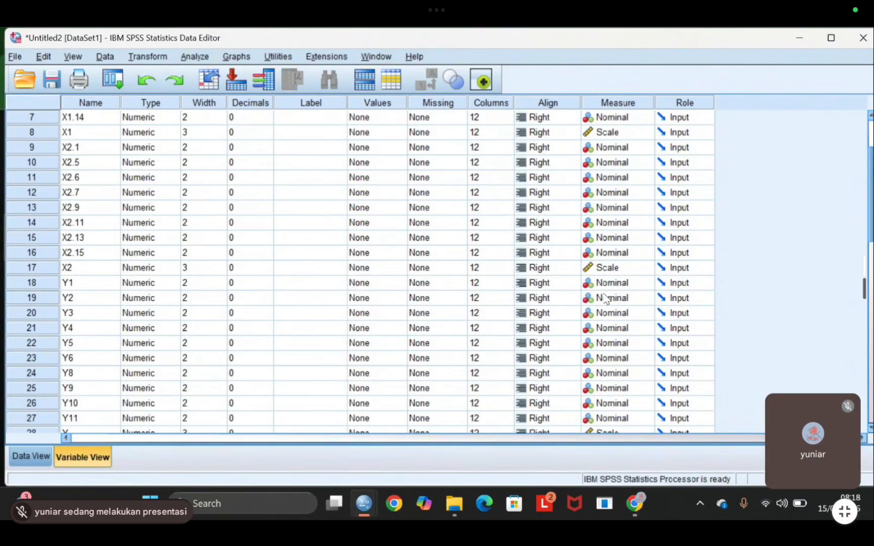
{"action": "scroll", "coordinate": [605, 298], "scroll_direction": "up", "scroll_amount": 2}
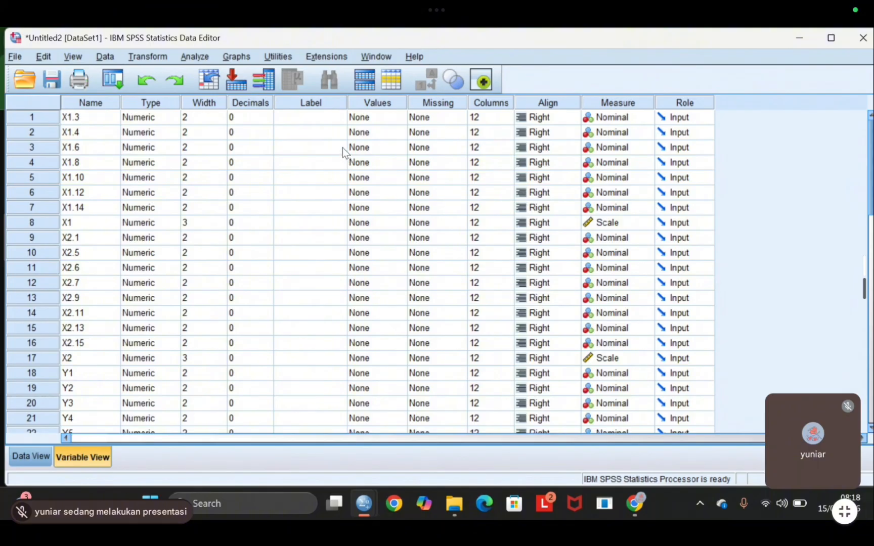
{"action": "left_click", "coordinate": [614, 121]}
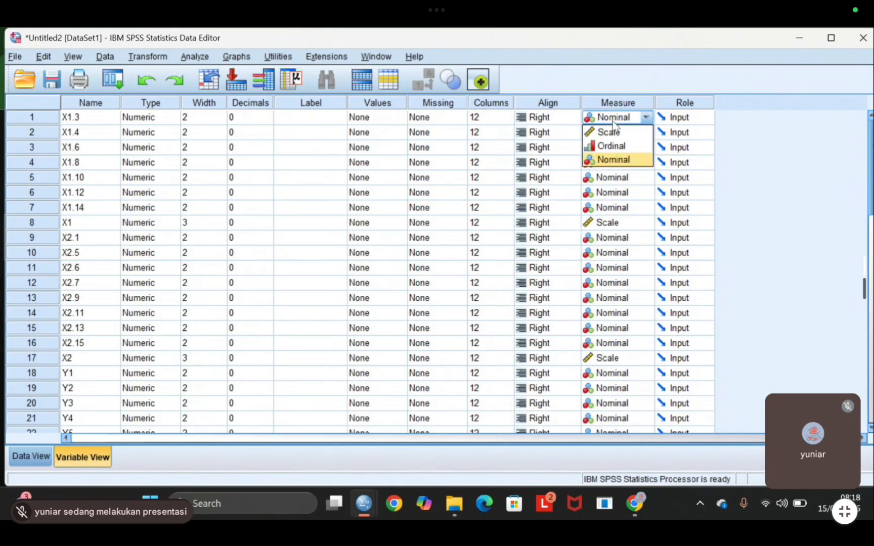
{"action": "left_click", "coordinate": [616, 132]}
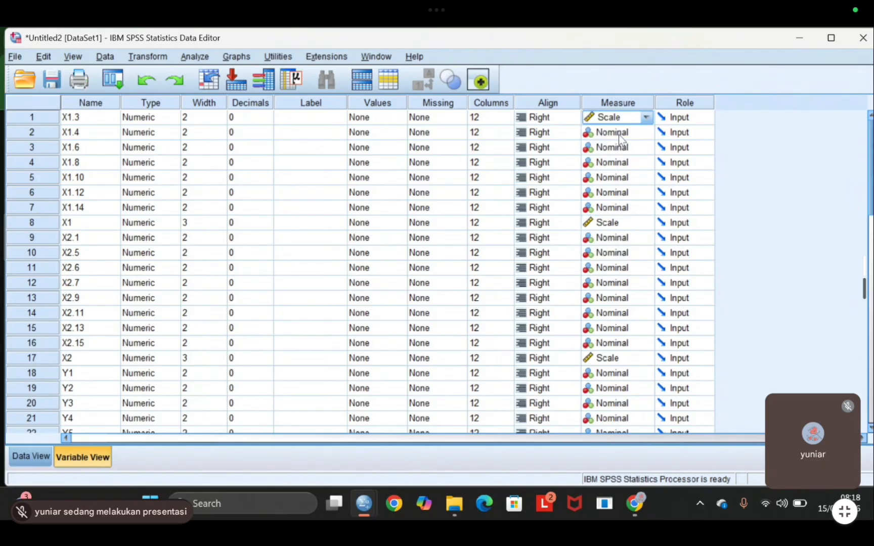
Paste the Scale measurement level onto all remaining variables, from X1.4 through Y.
{"action": "left_click", "coordinate": [612, 133]}
{"action": "key", "text": "shift+Down"}
{"action": "key", "text": "shift+Down"}
{"action": "key", "text": "shift+Down"}
{"action": "key", "text": "shift+Down"}
{"action": "key", "text": "shift+Down"}
{"action": "key", "text": "shift+Down"}
{"action": "key", "text": "shift+Down"}
{"action": "key", "text": "shift+Down"}
{"action": "key", "text": "shift+Down"}
{"action": "key", "text": "shift+Down"}
{"action": "key", "text": "shift+Down"}
{"action": "key", "text": "shift+Down"}
{"action": "key", "text": "shift+Down"}
{"action": "key", "text": "shift+Down"}
{"action": "key", "text": "shift+Down"}
{"action": "key", "text": "shift+Down"}
{"action": "key", "text": "shift+Down"}
{"action": "key", "text": "shift+Down"}
{"action": "key", "text": "shift+Down"}
{"action": "key", "text": "shift+Down"}
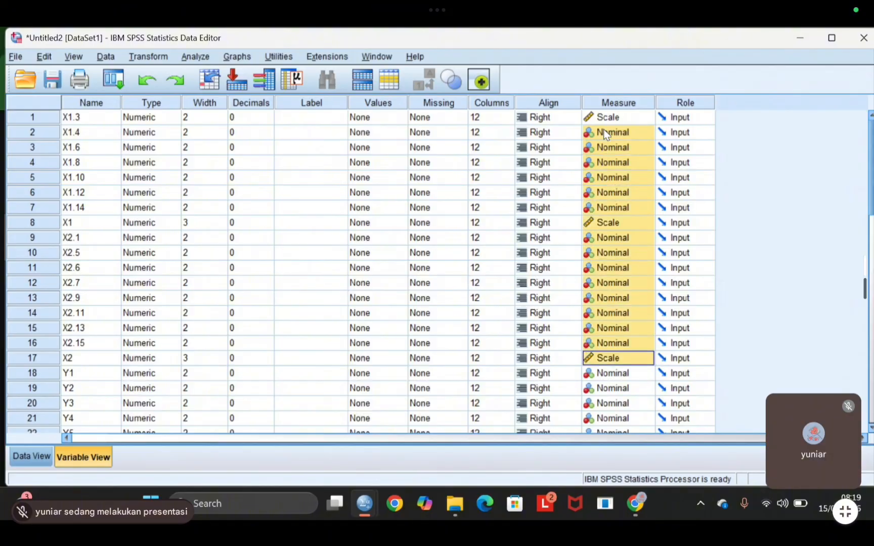
{"action": "key", "text": "shift+Down"}
{"action": "key", "text": "shift+Down"}
{"action": "key", "text": "shift+Down"}
{"action": "key", "text": "shift+Down"}
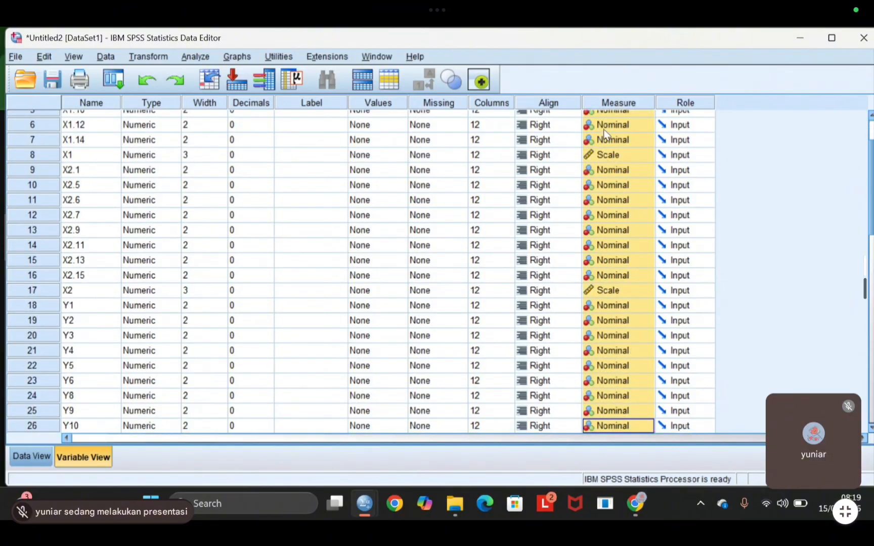
{"action": "key", "text": "shift+Down"}
{"action": "right_click", "coordinate": [604, 131]}
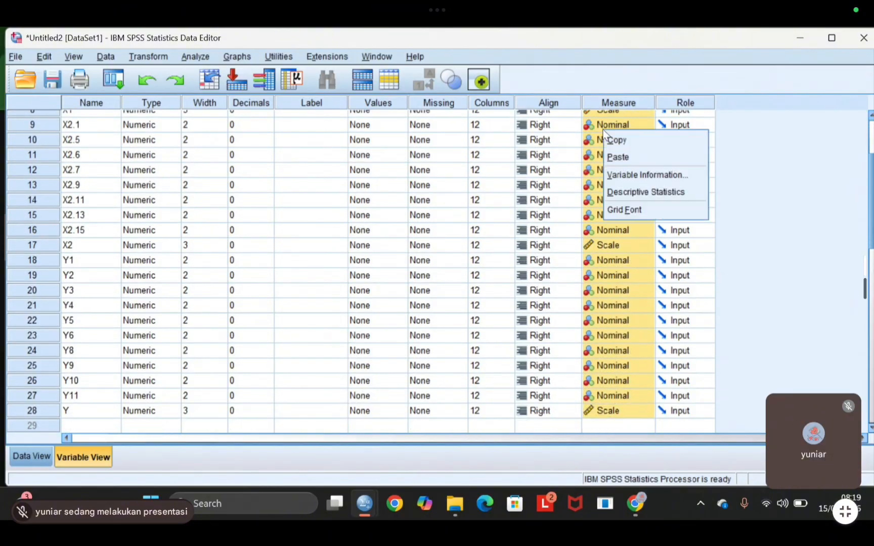
{"action": "left_click", "coordinate": [617, 157]}
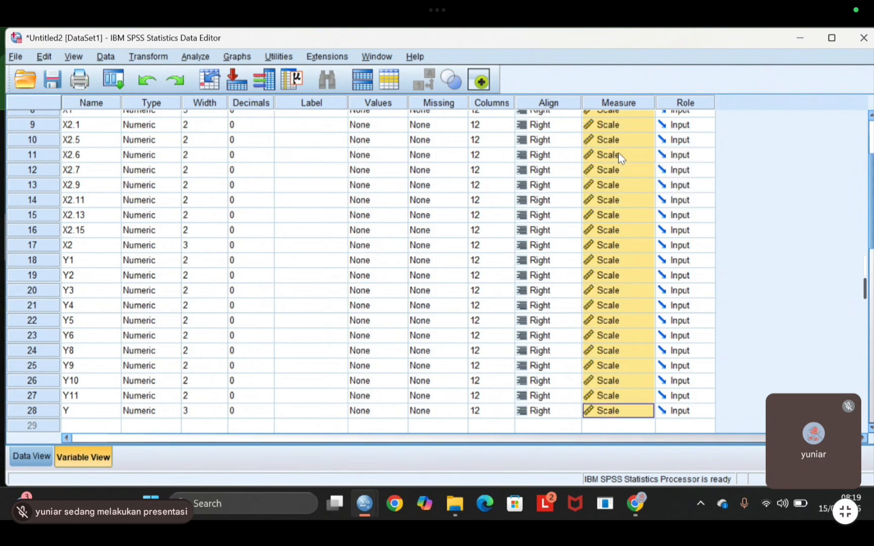
{"action": "scroll", "coordinate": [618, 172], "scroll_direction": "up", "scroll_amount": 3}
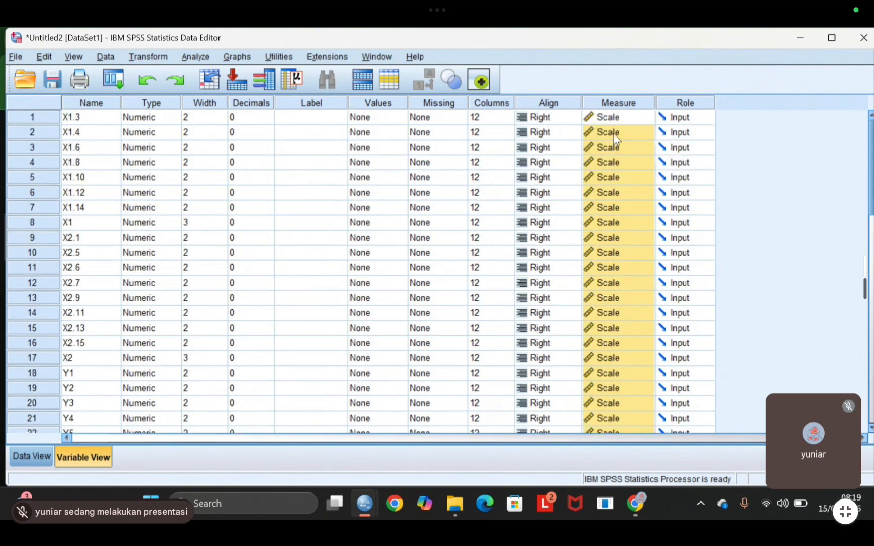
{"action": "left_click", "coordinate": [617, 122]}
{"action": "left_click", "coordinate": [615, 182]}
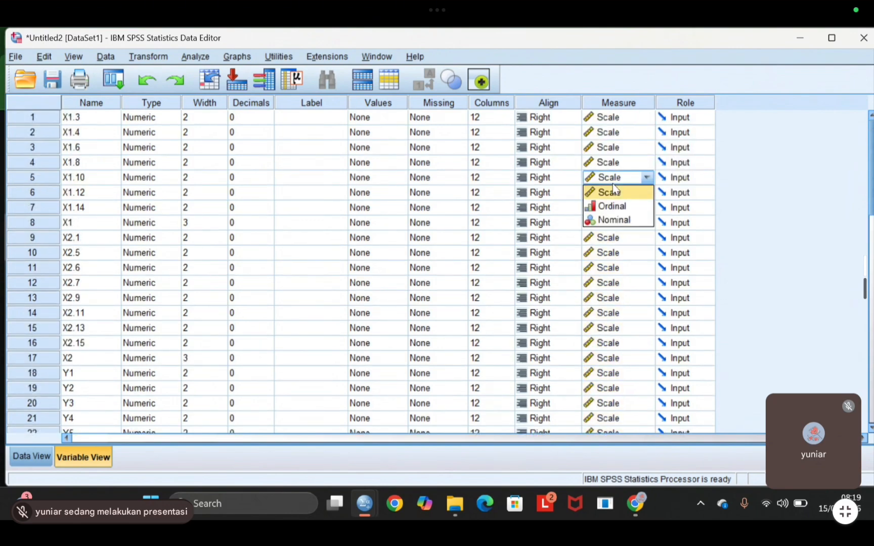
{"action": "left_click", "coordinate": [768, 159]}
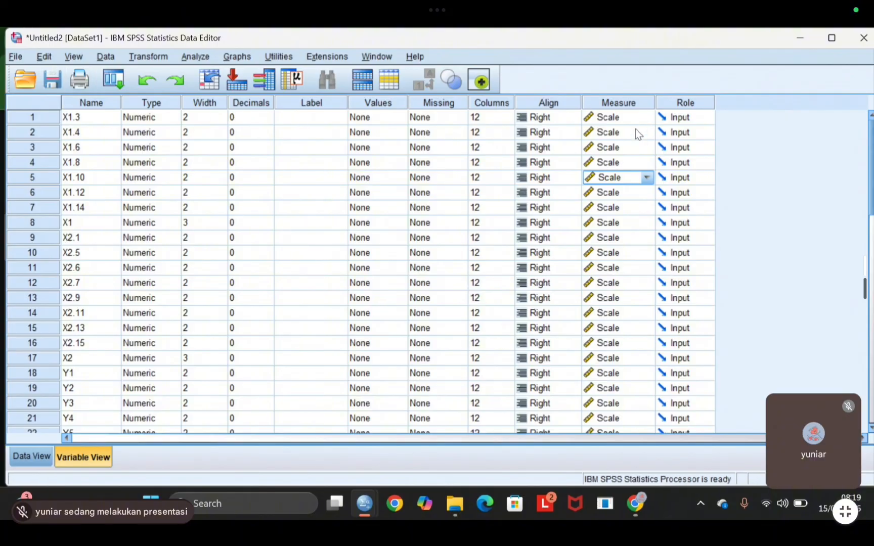
{"action": "left_click", "coordinate": [642, 118]}
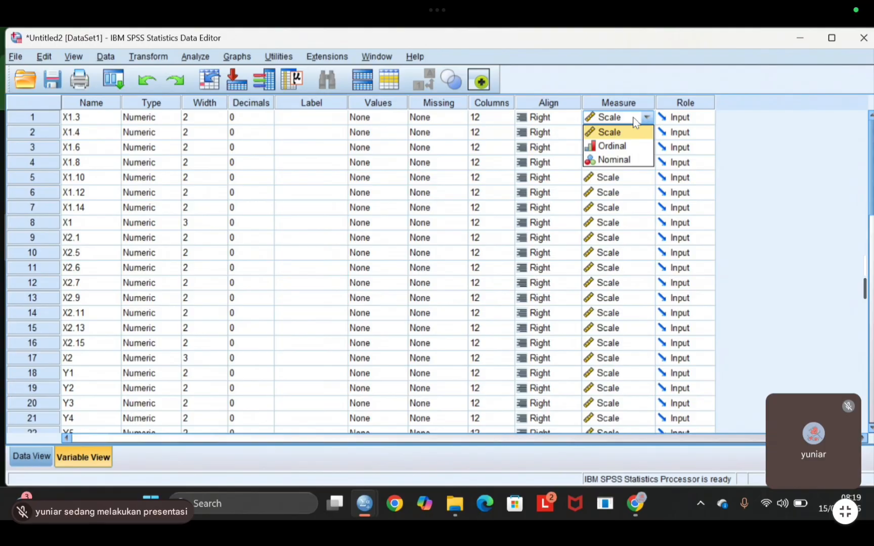
{"action": "left_click", "coordinate": [635, 121]}
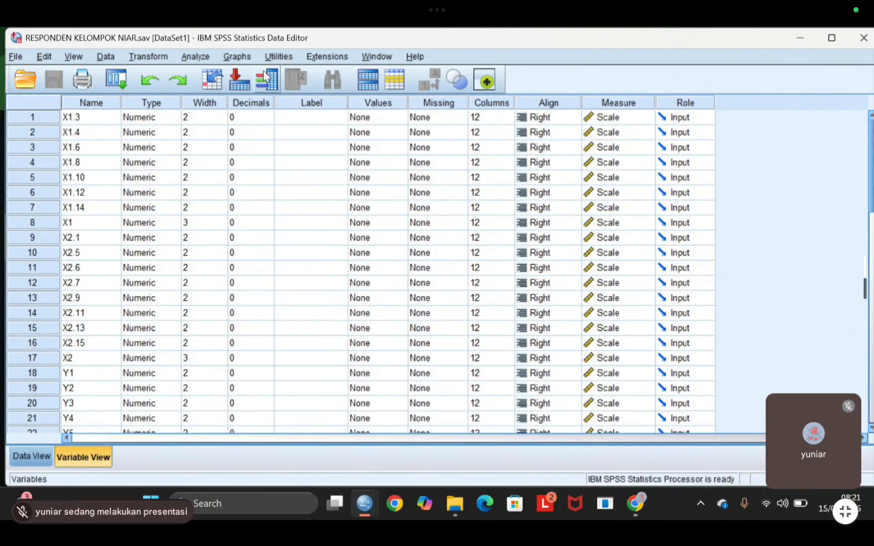
Run a two-tailed bivariate Pearson correlation on the items X1.3 through X1.14 and the total X1, with significant correlations flagged.
{"action": "left_click", "coordinate": [202, 59]}
{"action": "mouse_move", "coordinate": [281, 195]}
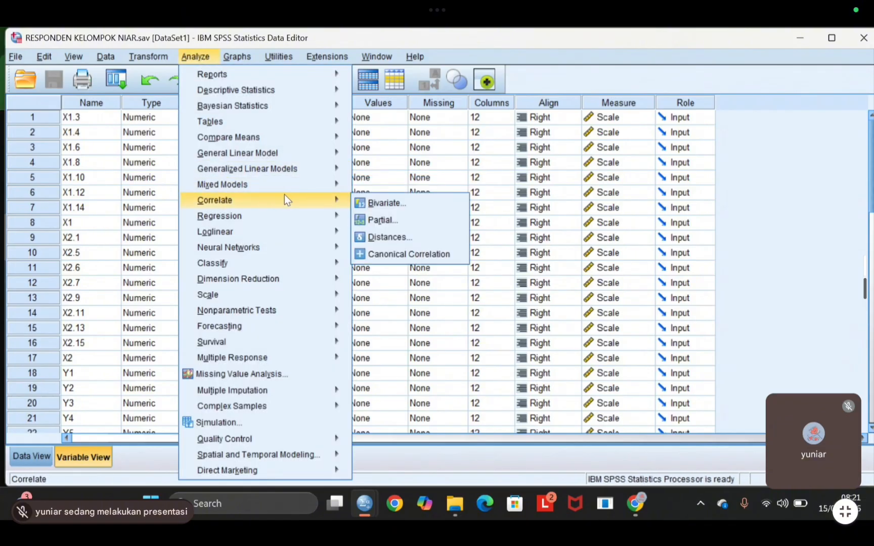
{"action": "left_click", "coordinate": [423, 201]}
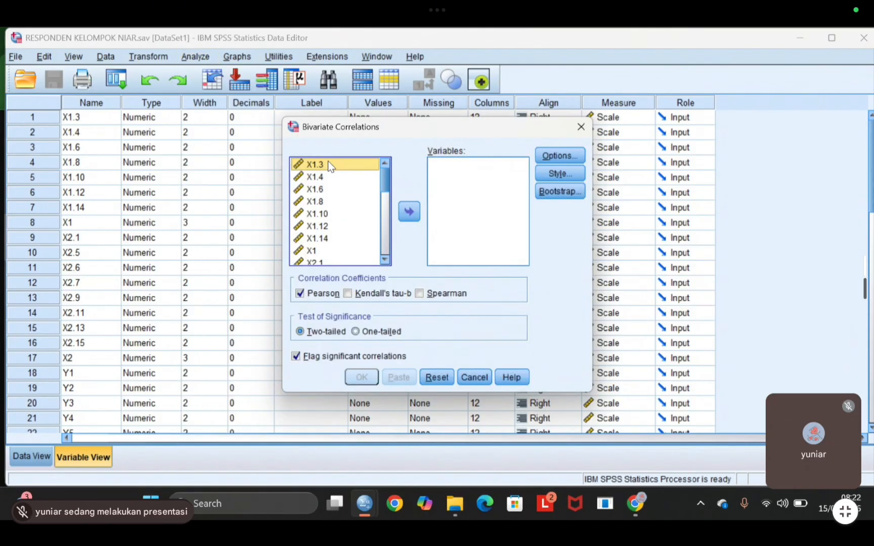
{"action": "key", "text": "shift+Down"}
{"action": "key", "text": "shift+Down"}
{"action": "key", "text": "shift+Down"}
{"action": "key", "text": "shift+Down"}
{"action": "key", "text": "shift+Down"}
{"action": "key", "text": "shift+Down"}
{"action": "key", "text": "shift+Down"}
{"action": "left_click", "coordinate": [408, 211]}
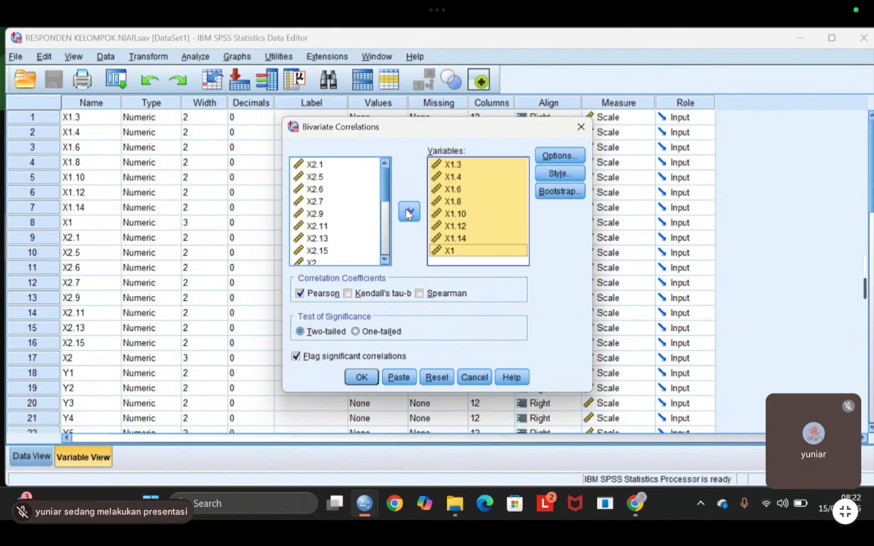
{"action": "left_click", "coordinate": [360, 378]}
{"action": "scroll", "coordinate": [359, 359], "scroll_direction": "down", "scroll_amount": 5}
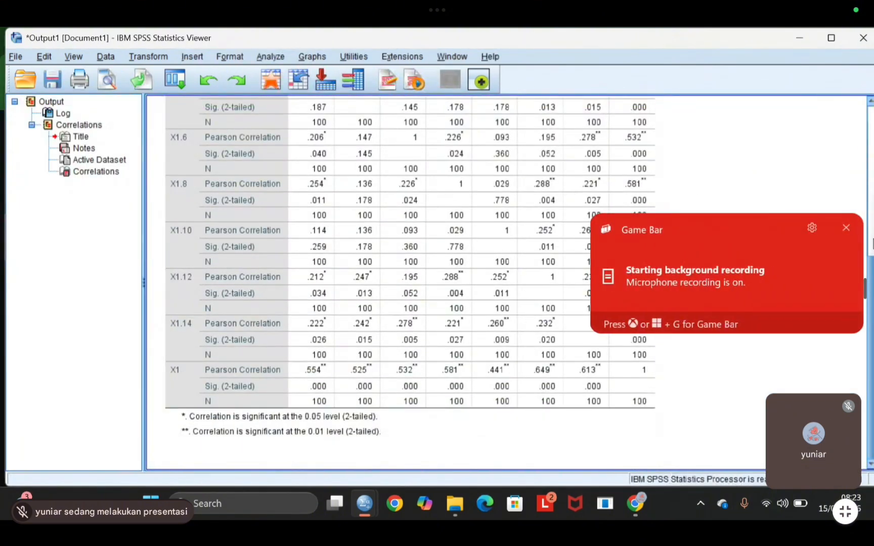
{"action": "left_click", "coordinate": [846, 227]}
{"action": "left_click", "coordinate": [627, 409]}
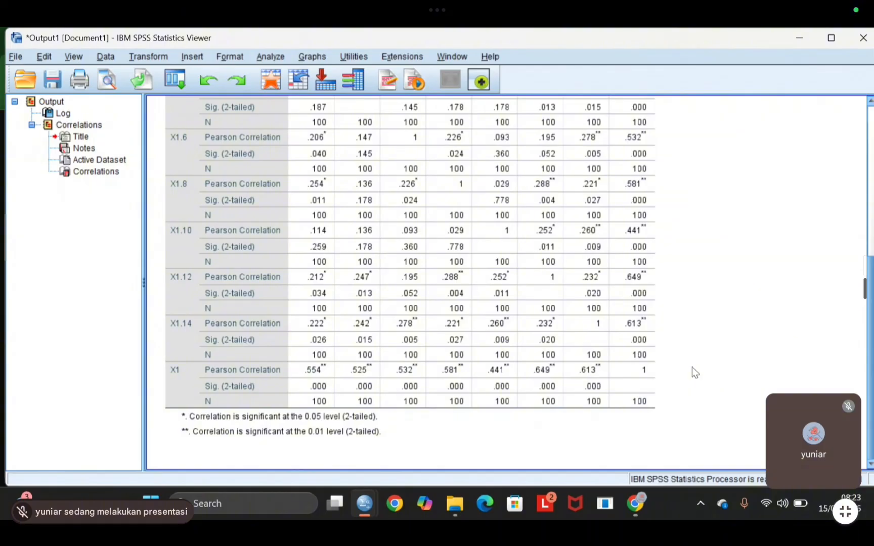
Reset the Bivariate Correlations setup and run a two-tailed Pearson correlation on items X2.1 through X2.15 and the total X2.
{"action": "left_click", "coordinate": [273, 57]}
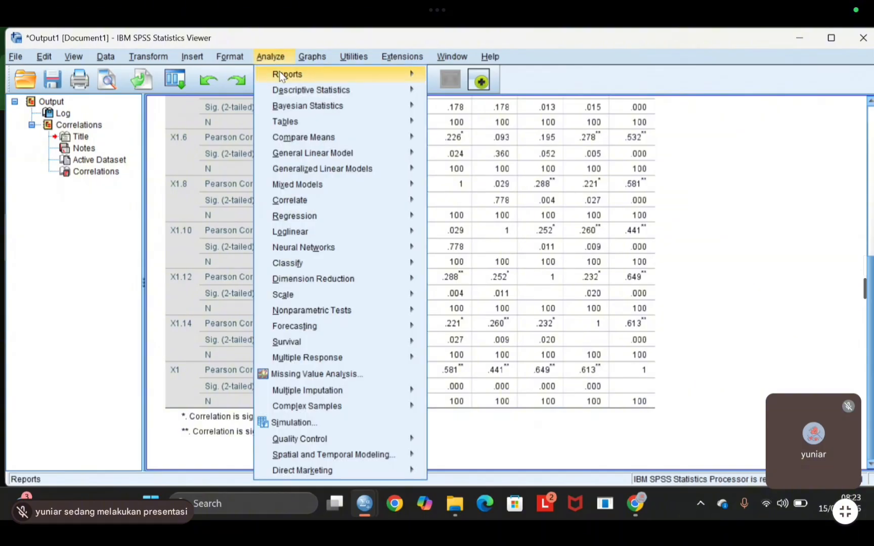
{"action": "mouse_move", "coordinate": [385, 202]}
{"action": "left_click", "coordinate": [437, 202]}
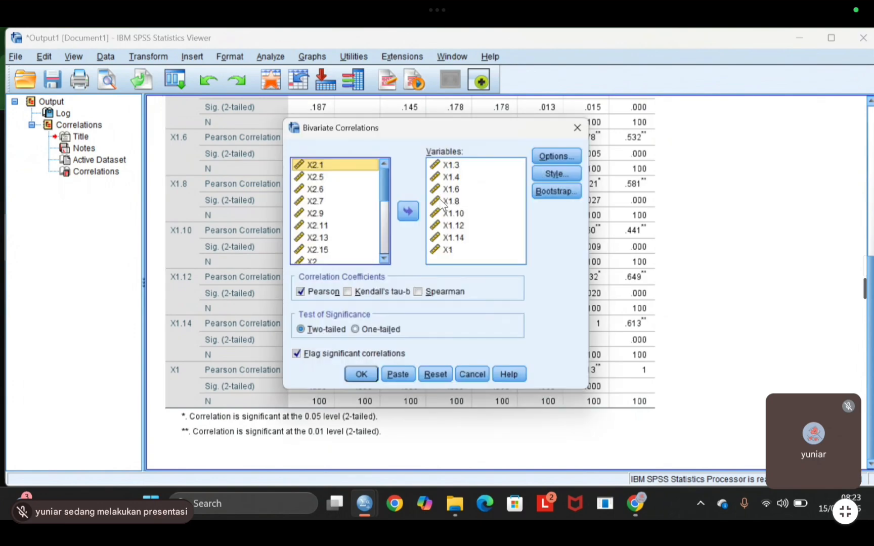
{"action": "left_click", "coordinate": [434, 375]}
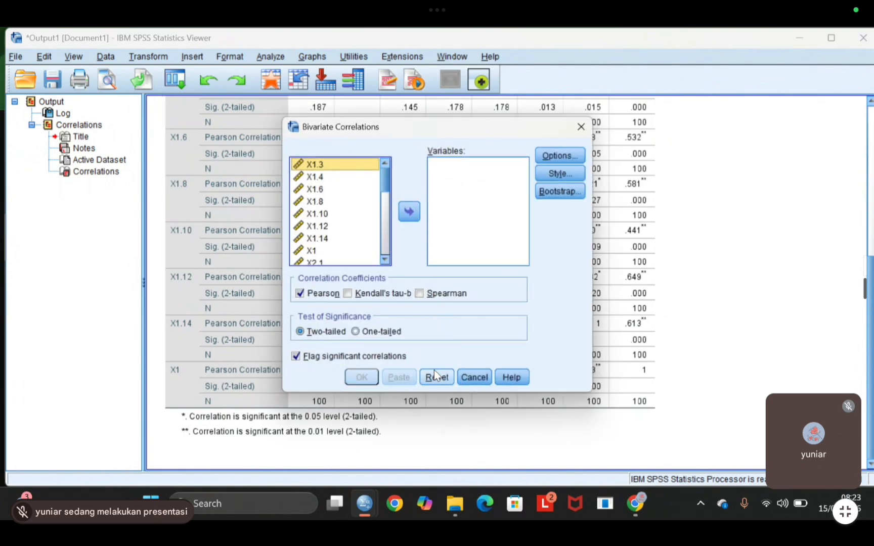
{"action": "scroll", "coordinate": [354, 253], "scroll_direction": "down", "scroll_amount": 2}
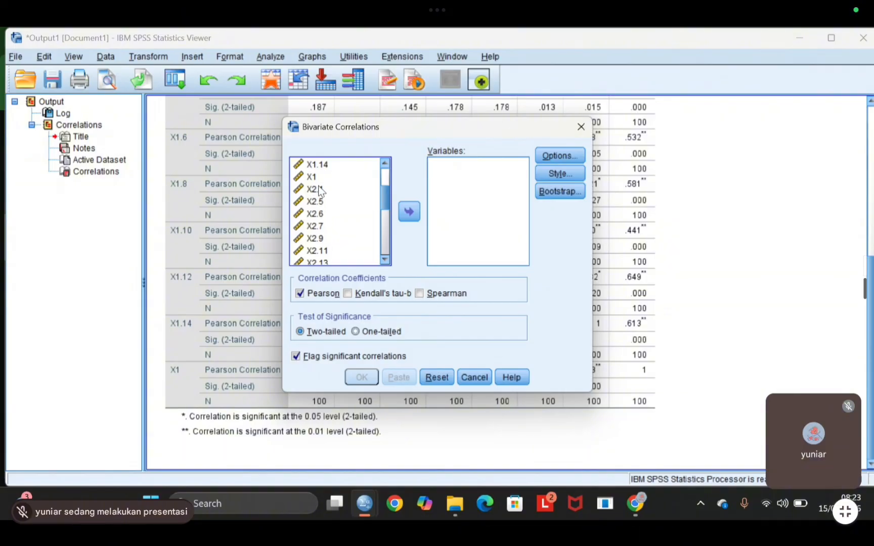
{"action": "left_click", "coordinate": [318, 188]}
{"action": "key", "text": "shift+Down"}
{"action": "key", "text": "shift+Down"}
{"action": "key", "text": "shift+Down"}
{"action": "key", "text": "shift+Down"}
{"action": "key", "text": "shift+Down"}
{"action": "key", "text": "shift+Down"}
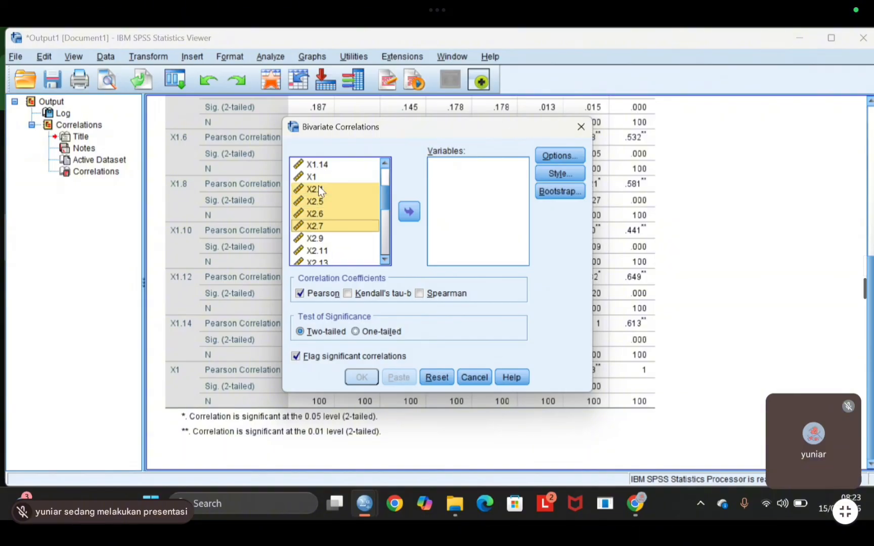
{"action": "key", "text": "shift+Down"}
{"action": "key", "text": "shift+Down"}
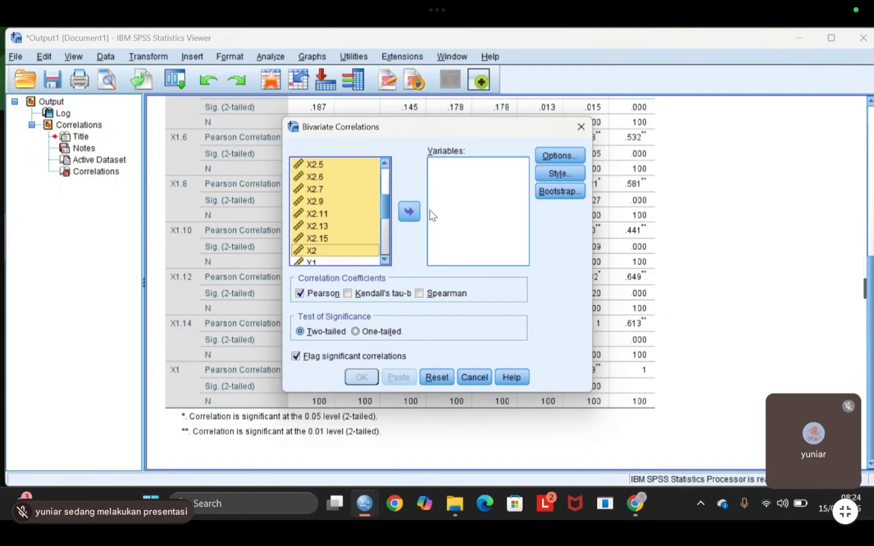
{"action": "left_click", "coordinate": [415, 215]}
{"action": "left_click", "coordinate": [364, 375]}
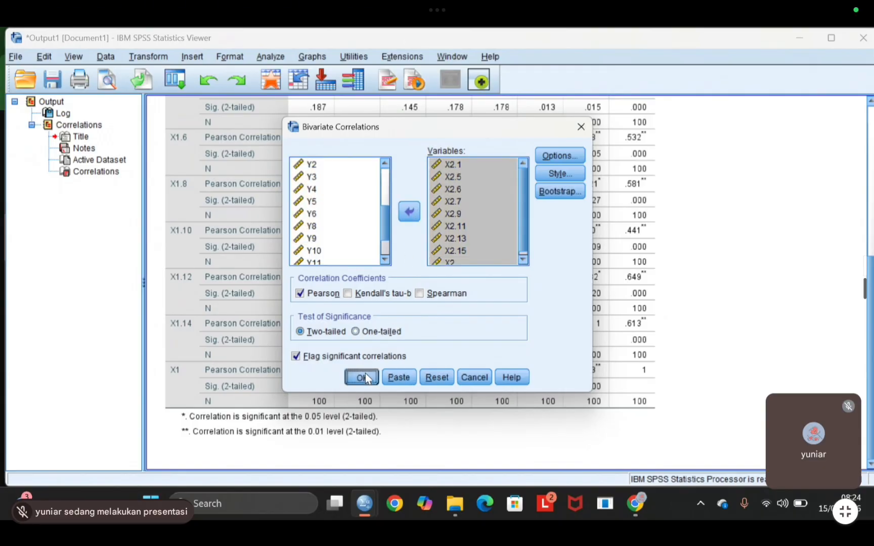
{"action": "scroll", "coordinate": [365, 375], "scroll_direction": "down", "scroll_amount": 3}
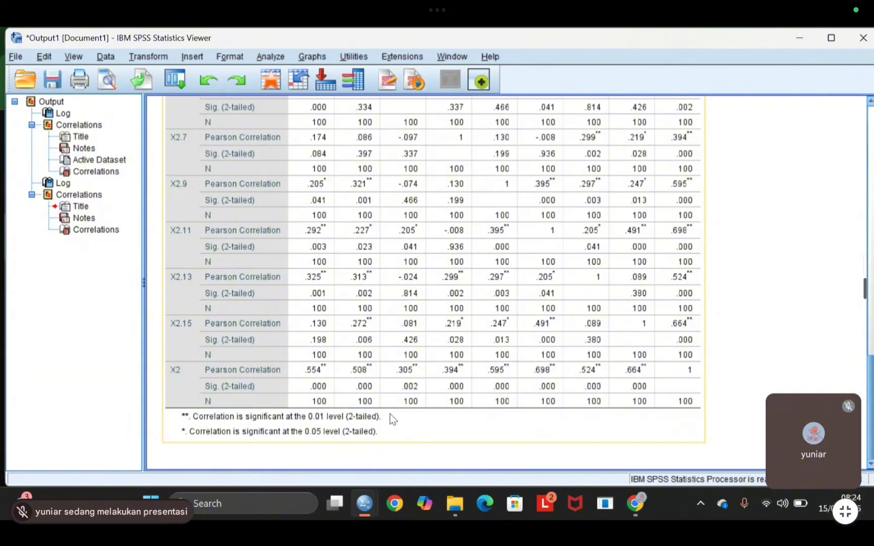
Reset the Bivariate Correlations setup and run a two-tailed Pearson correlation on items Y1 through Y11 and the total Y.
{"action": "left_click", "coordinate": [269, 57]}
{"action": "mouse_move", "coordinate": [322, 209]}
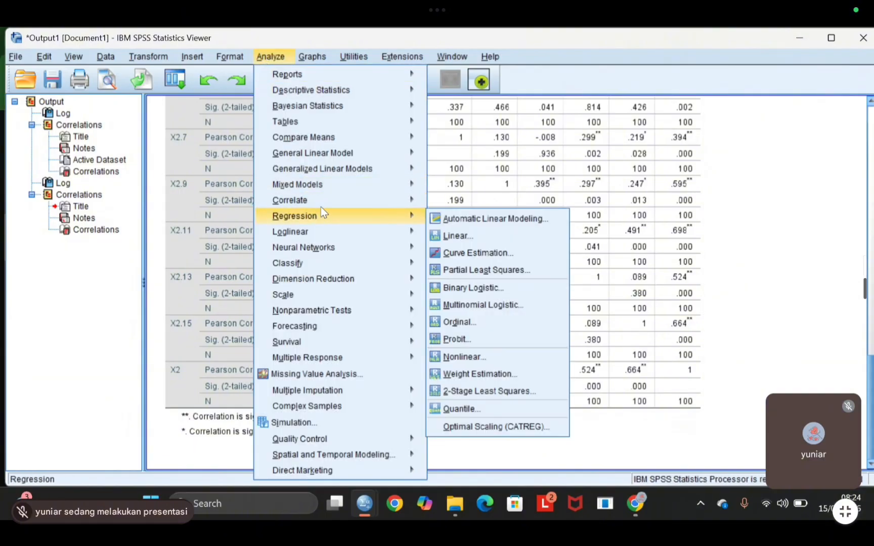
{"action": "mouse_move", "coordinate": [399, 199]}
{"action": "left_click", "coordinate": [446, 200]}
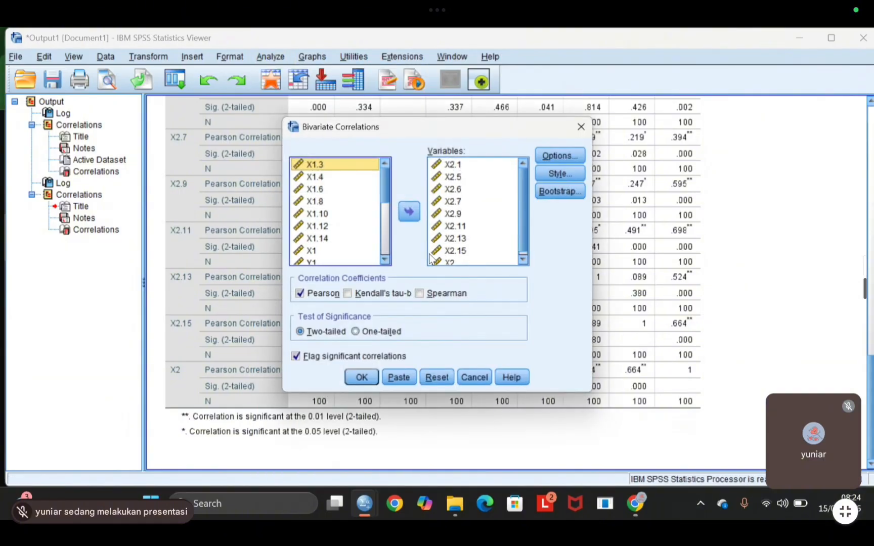
{"action": "left_click", "coordinate": [436, 378]}
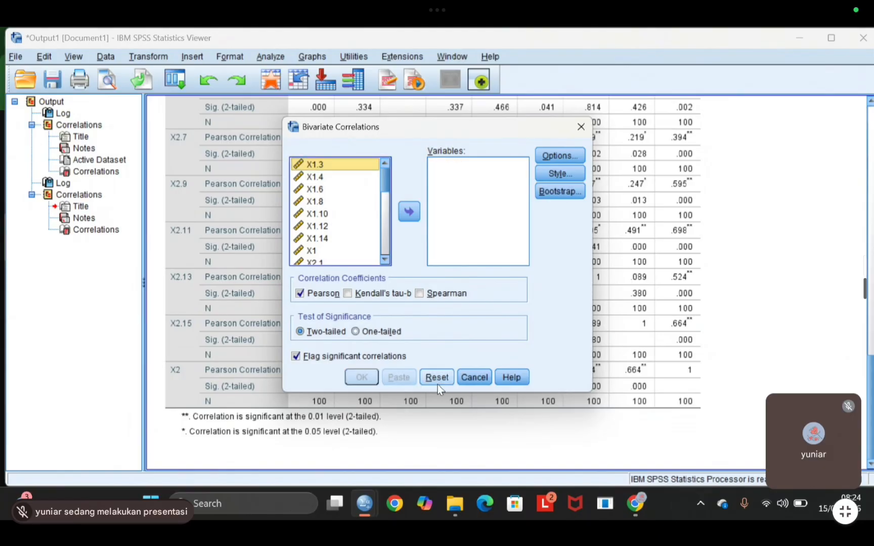
{"action": "scroll", "coordinate": [362, 205], "scroll_direction": "down", "scroll_amount": 5}
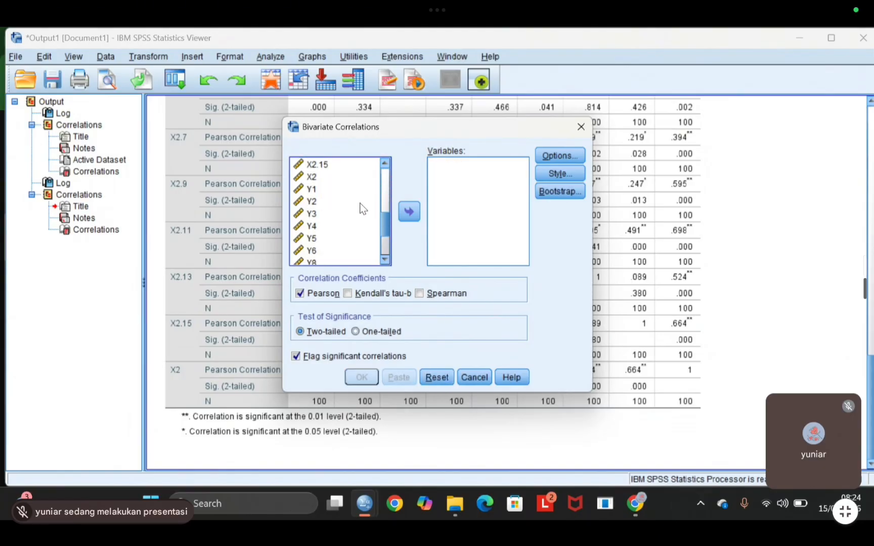
{"action": "left_click", "coordinate": [312, 189]}
{"action": "key", "text": "shift+Down"}
{"action": "key", "text": "shift+Down"}
{"action": "key", "text": "shift+Down"}
{"action": "key", "text": "shift+Down"}
{"action": "key", "text": "shift+Down"}
{"action": "key", "text": "shift+Down"}
{"action": "key", "text": "shift+Down"}
{"action": "key", "text": "shift+Down"}
{"action": "key", "text": "shift+Down"}
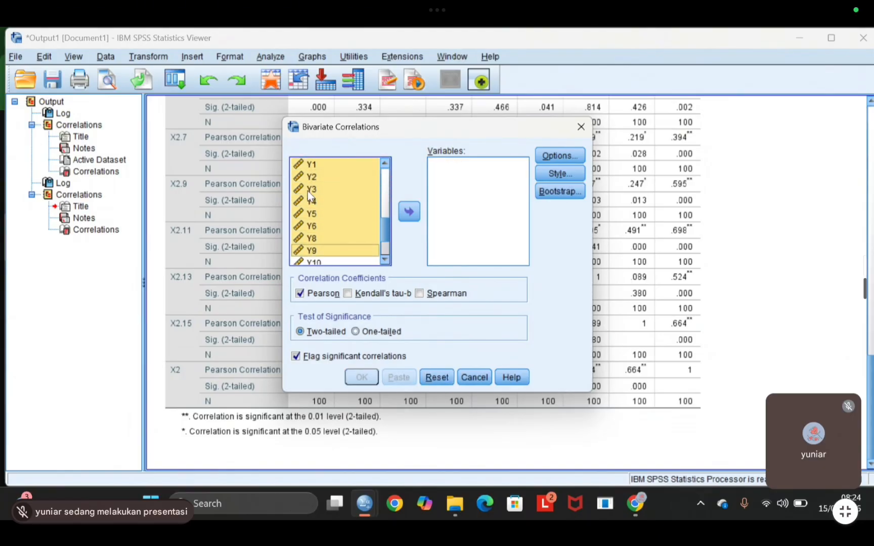
{"action": "left_click", "coordinate": [409, 212]}
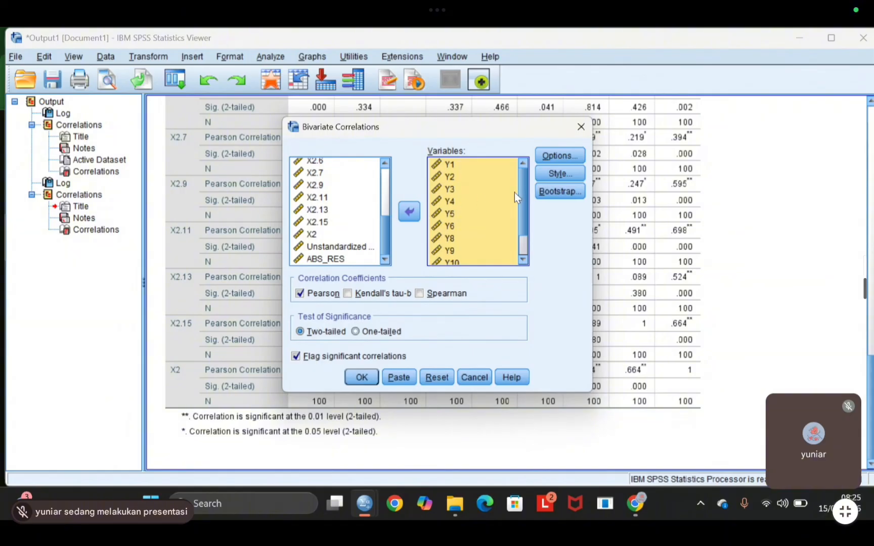
{"action": "left_click", "coordinate": [362, 377]}
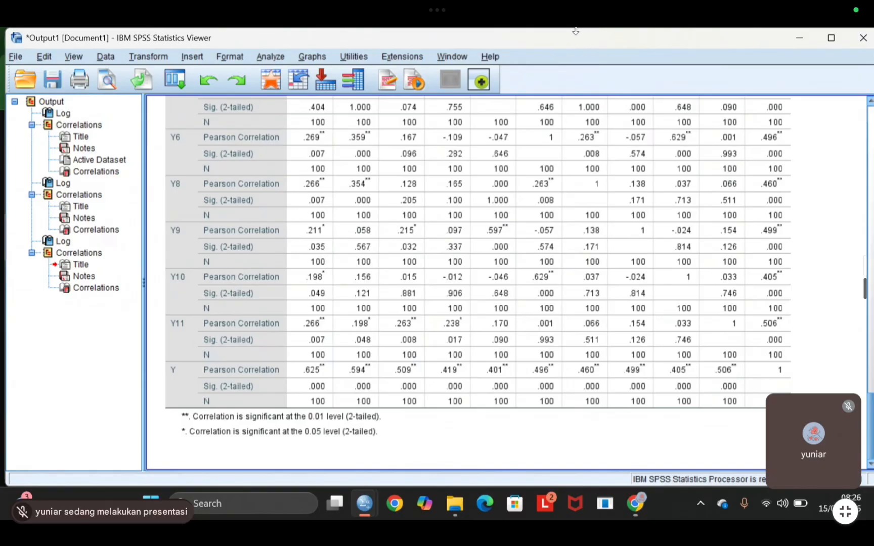
Set up a Reliability Analysis with the Alpha model, using X1.3 through X1.14 as items without the total X1.
{"action": "left_click", "coordinate": [283, 58]}
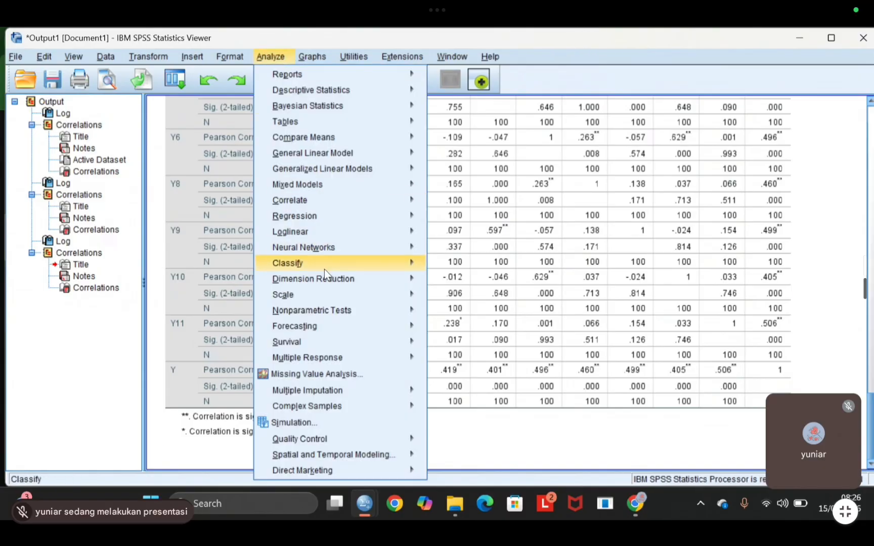
{"action": "mouse_move", "coordinate": [394, 298]}
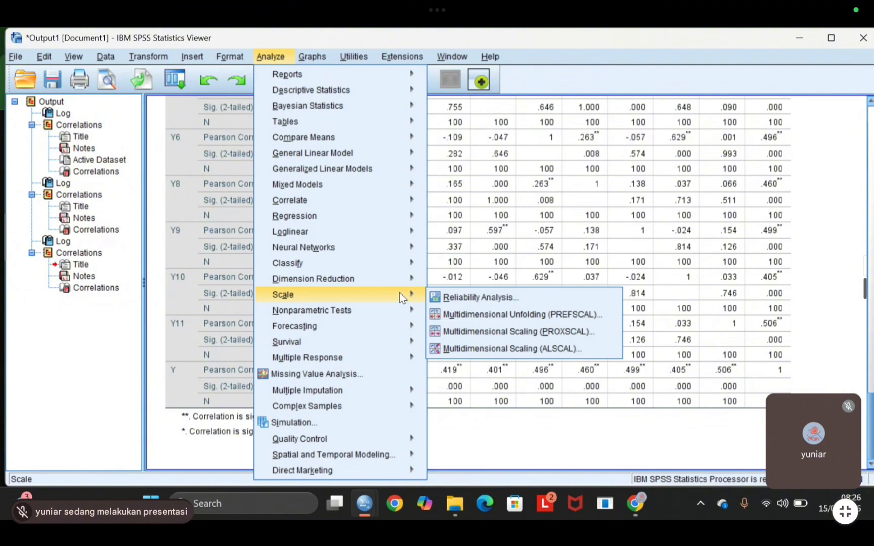
{"action": "left_click", "coordinate": [451, 297]}
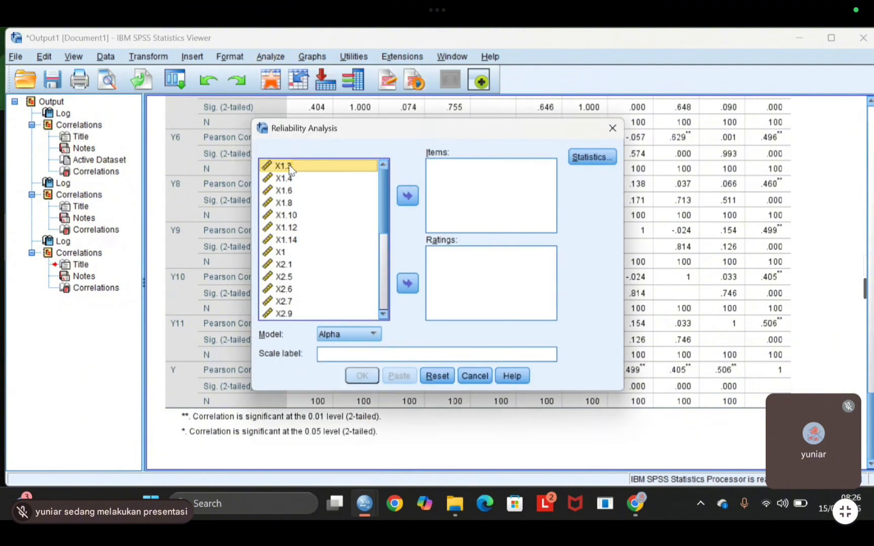
{"action": "key", "text": "shift+Down"}
{"action": "key", "text": "shift+Down"}
{"action": "key", "text": "shift+Down"}
{"action": "key", "text": "shift+Down"}
{"action": "key", "text": "shift+Down"}
{"action": "key", "text": "shift+Down"}
{"action": "key", "text": "shift+Down"}
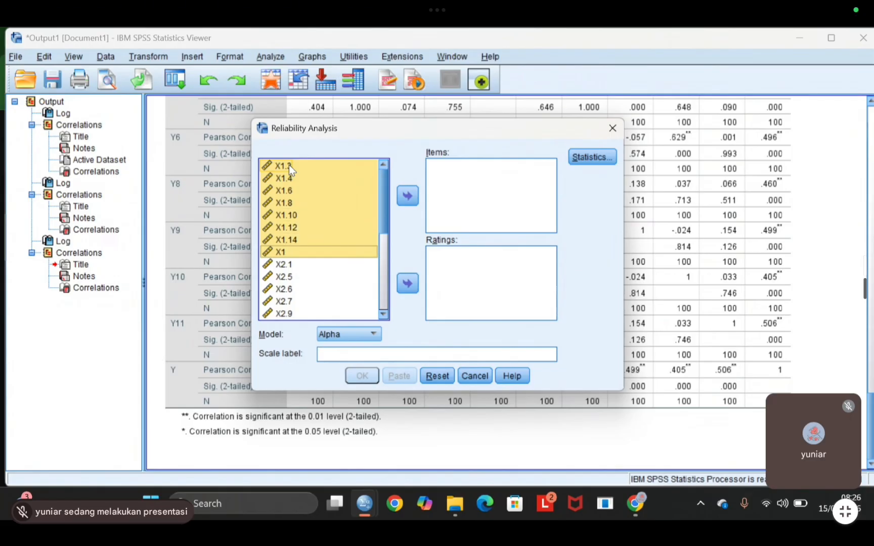
{"action": "key", "text": "shift+Up"}
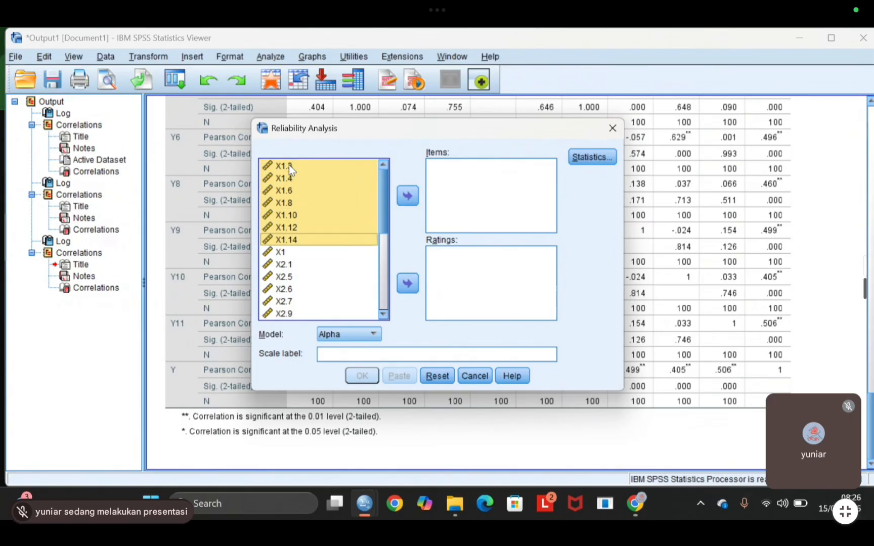
{"action": "left_click", "coordinate": [408, 196]}
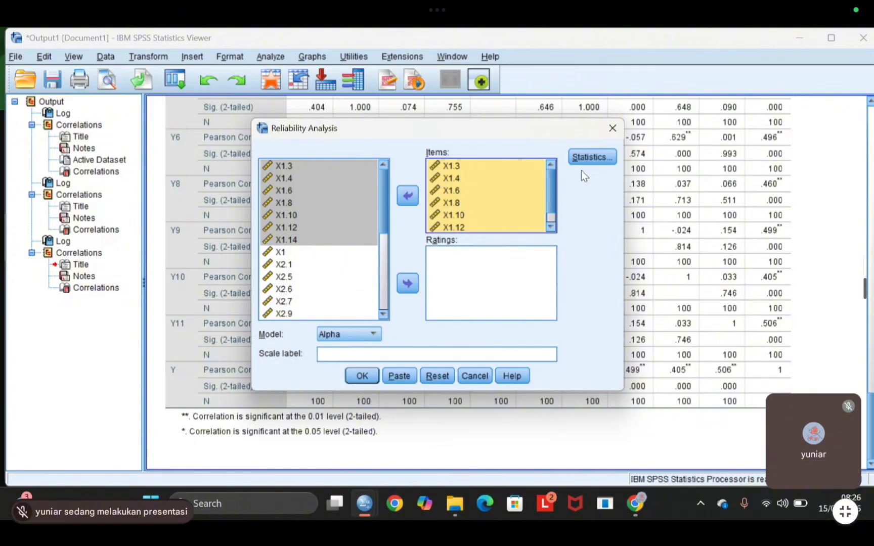
Request the Scale if item deleted descriptives and run the reliability analysis for the X1 items.
{"action": "left_click", "coordinate": [581, 157]}
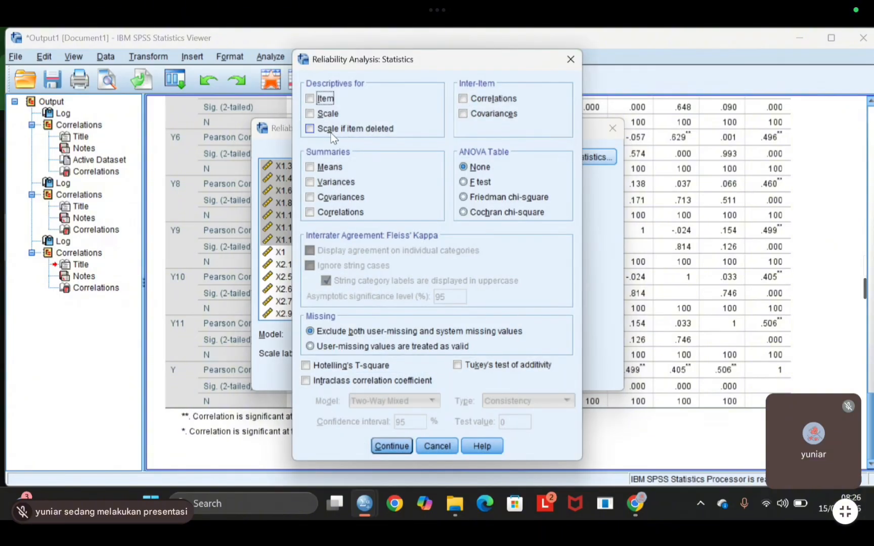
{"action": "left_click", "coordinate": [379, 131]}
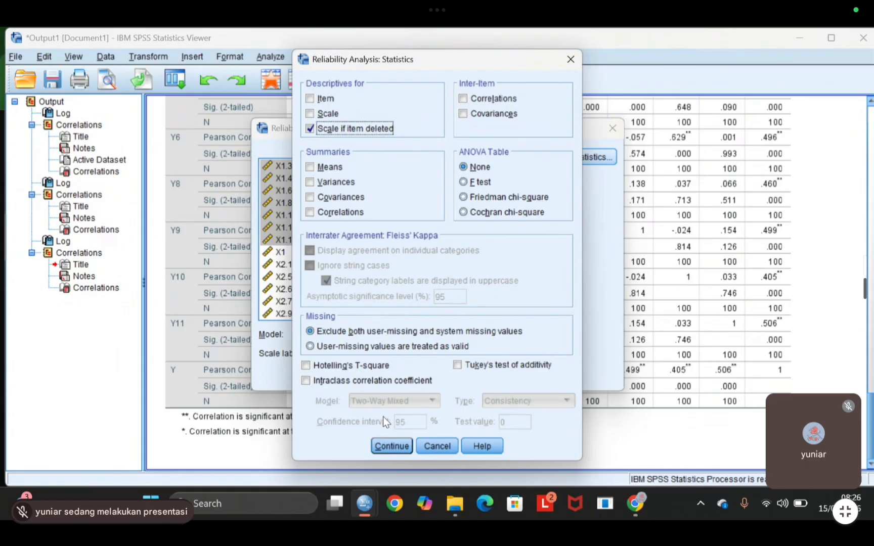
{"action": "left_click", "coordinate": [390, 447]}
{"action": "left_click", "coordinate": [376, 375]}
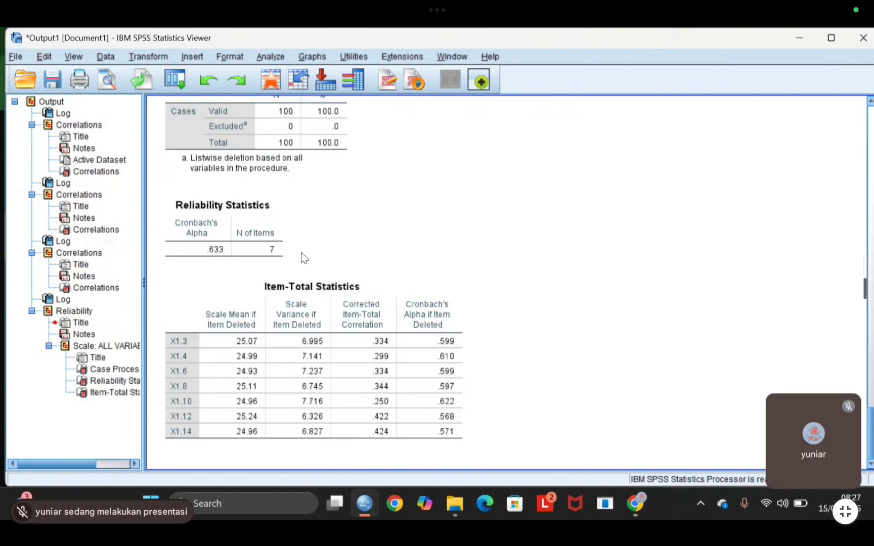
Reset the Reliability Analysis setup and assign X2.1 through X2.15 as its items, leaving out the total X2.
{"action": "left_click", "coordinate": [265, 57]}
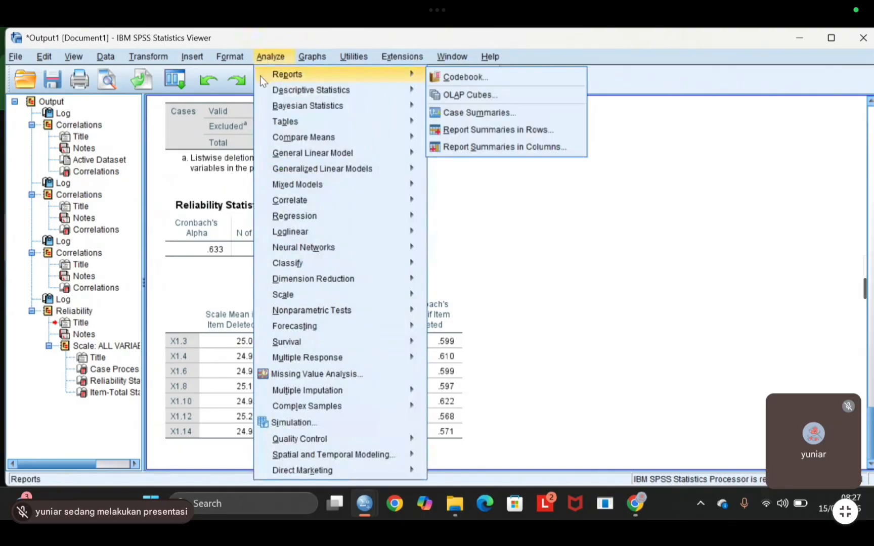
{"action": "mouse_move", "coordinate": [399, 295]}
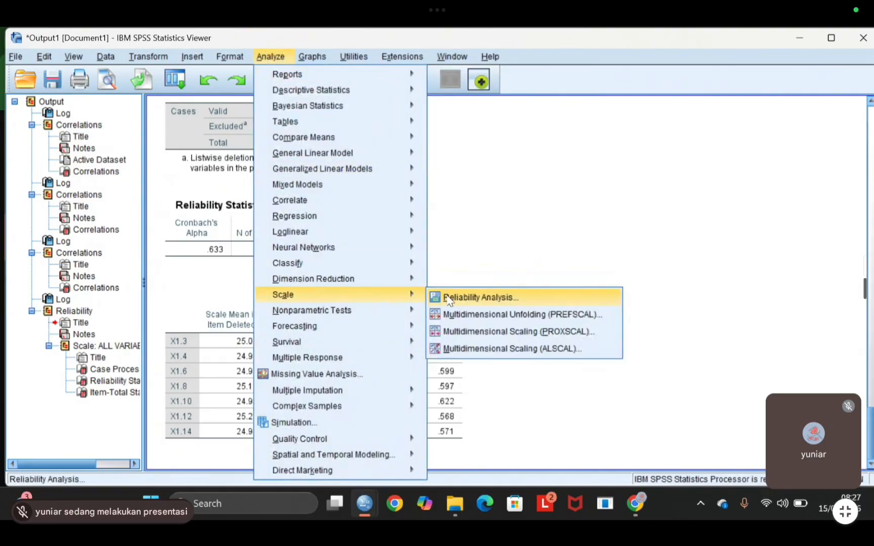
{"action": "left_click", "coordinate": [447, 298]}
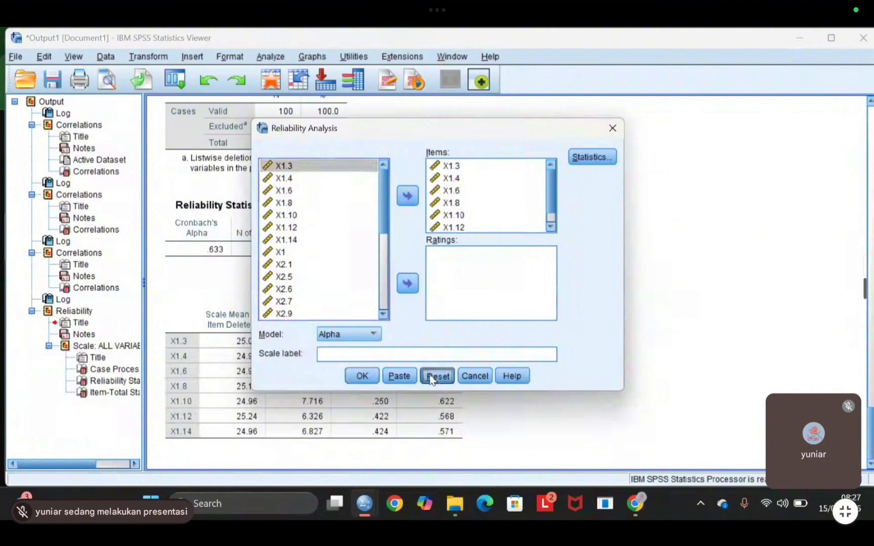
{"action": "left_click", "coordinate": [437, 376]}
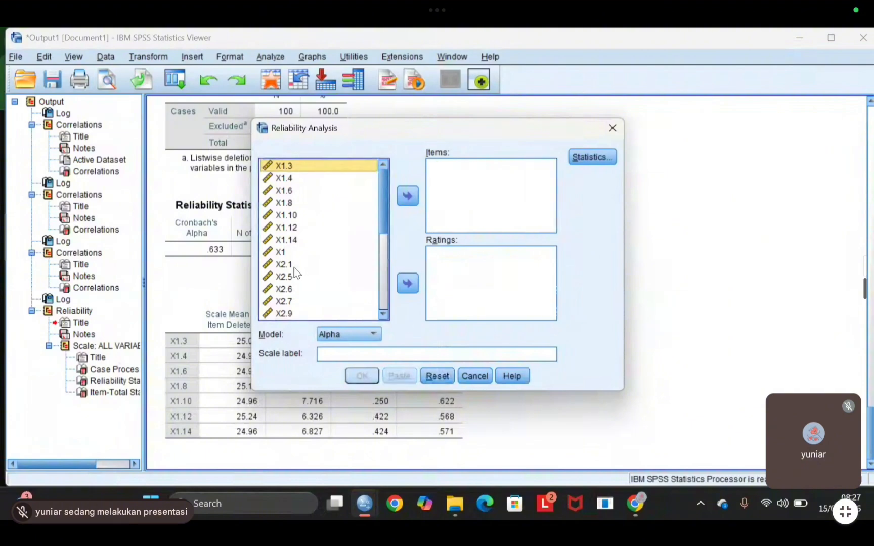
{"action": "left_click", "coordinate": [279, 267]}
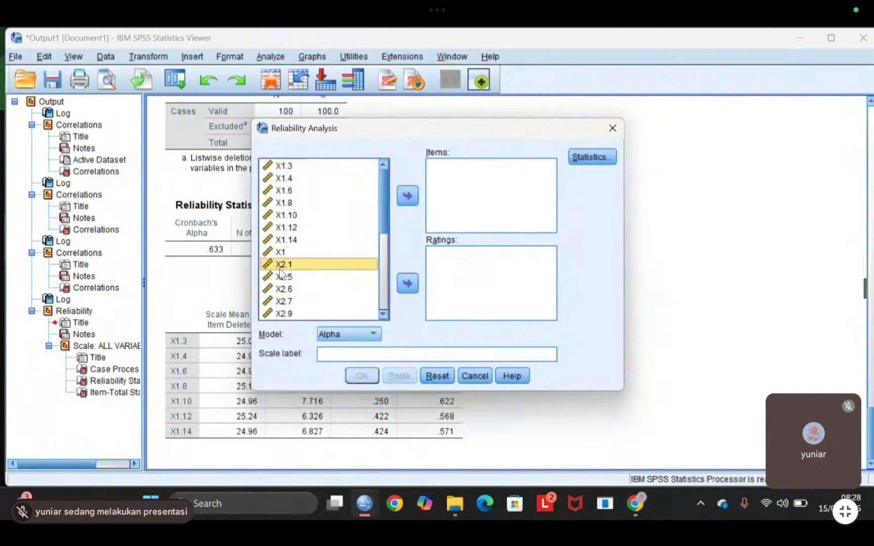
{"action": "key", "text": "shift+Down"}
{"action": "key", "text": "shift+Down"}
{"action": "key", "text": "shift+Down"}
{"action": "key", "text": "shift+Down"}
{"action": "key", "text": "shift+Down"}
{"action": "key", "text": "shift+Down"}
{"action": "key", "text": "shift+Down"}
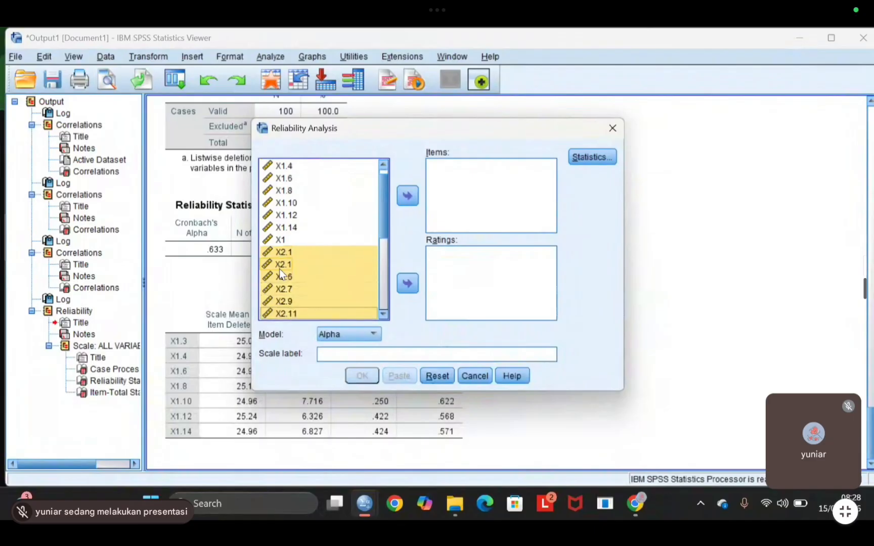
{"action": "scroll", "coordinate": [279, 268], "scroll_direction": "down", "scroll_amount": 1}
{"action": "left_click", "coordinate": [407, 196]}
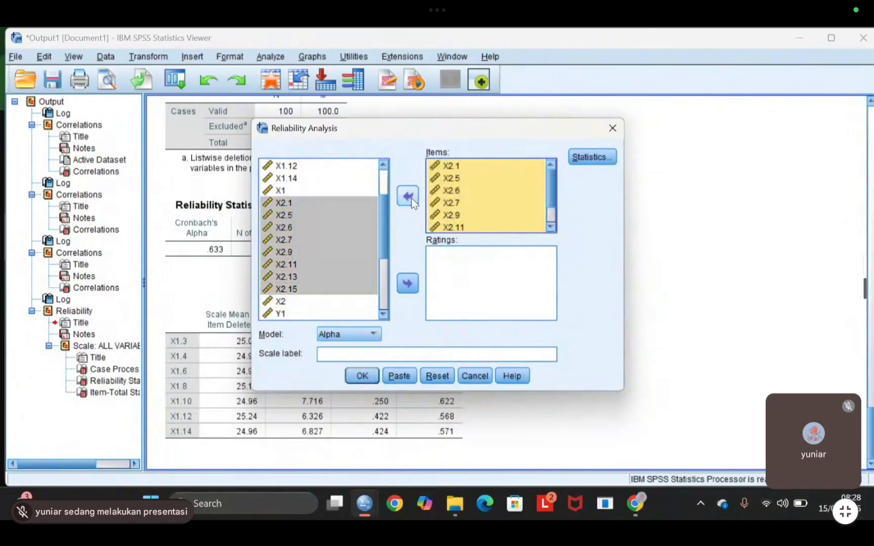
Include the Scale if item deleted statistics, run the X2 reliability analysis and view its output tables.
{"action": "left_click", "coordinate": [578, 162]}
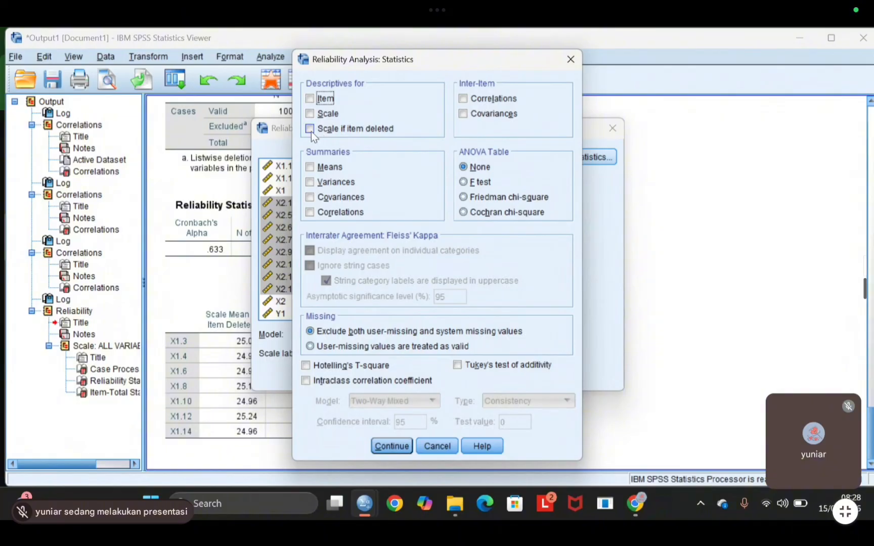
{"action": "left_click", "coordinate": [310, 131]}
{"action": "left_click", "coordinate": [390, 444]}
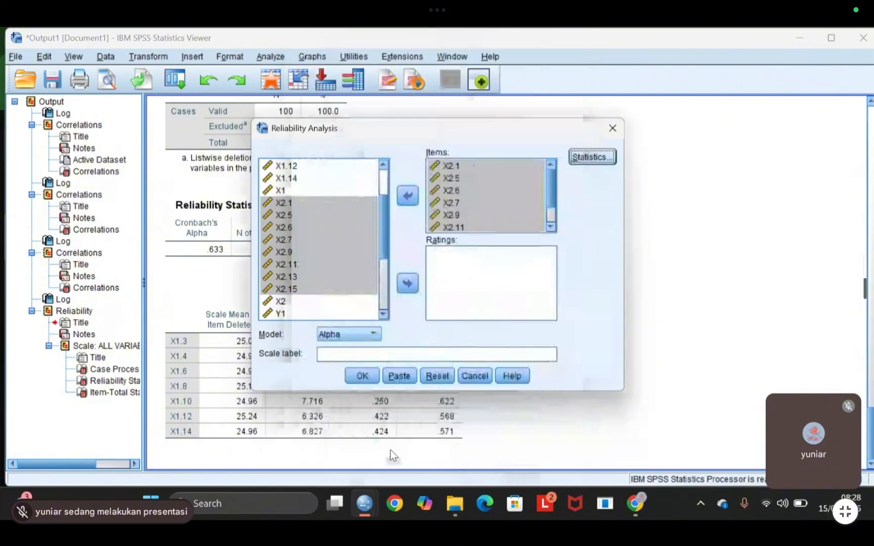
{"action": "left_click", "coordinate": [362, 377]}
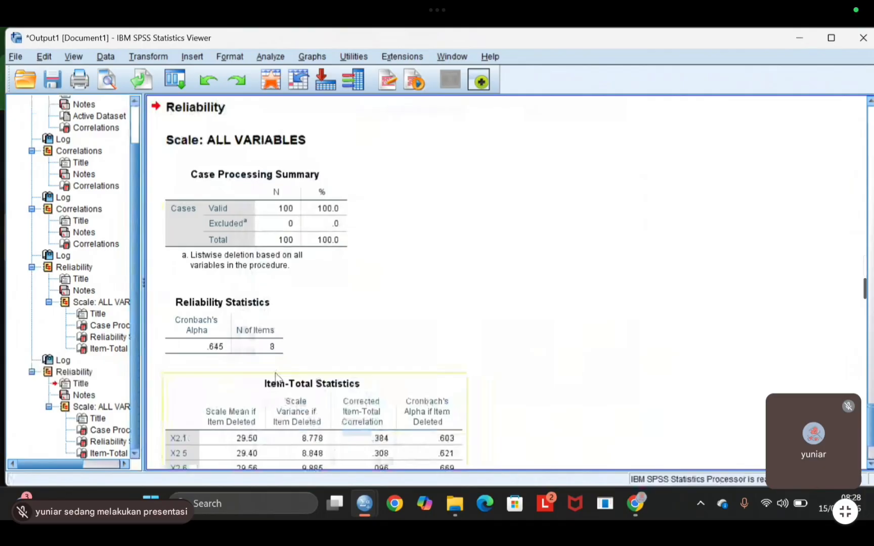
{"action": "scroll", "coordinate": [215, 361], "scroll_direction": "down", "scroll_amount": 3}
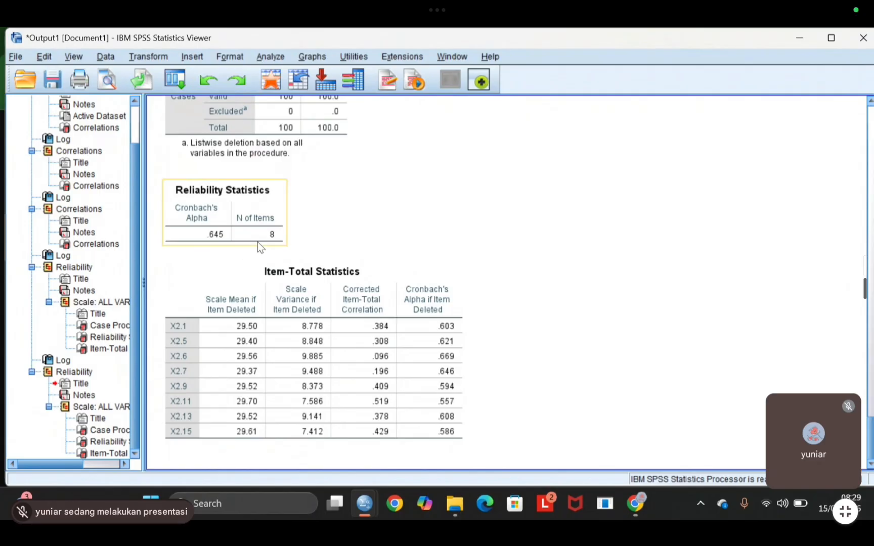
Reset the Reliability Analysis setup and assign Y1 through Y11 as its items, leaving out the total Y.
{"action": "left_click", "coordinate": [272, 54]}
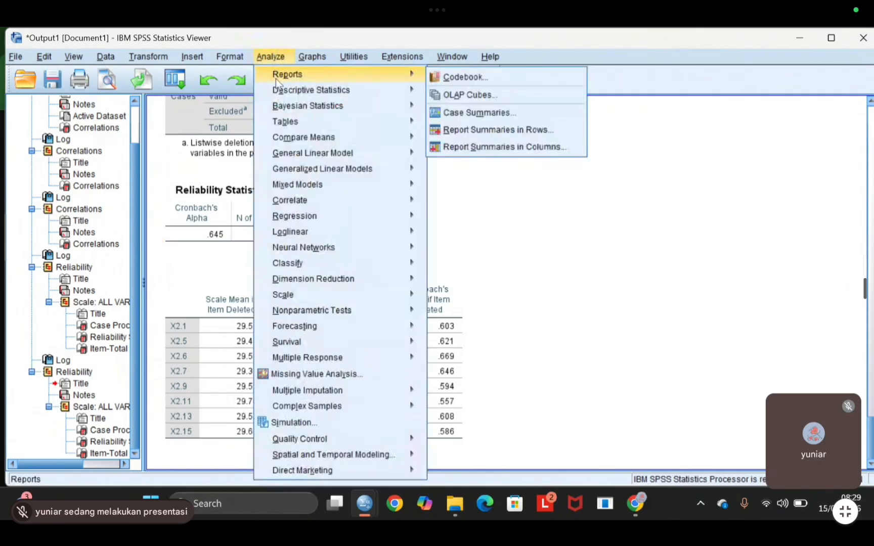
{"action": "mouse_move", "coordinate": [379, 297]}
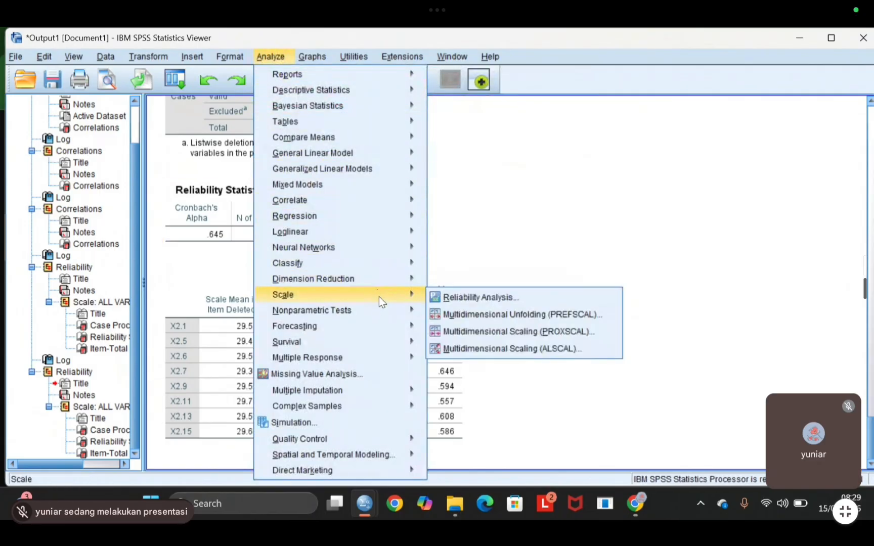
{"action": "left_click", "coordinate": [450, 296]}
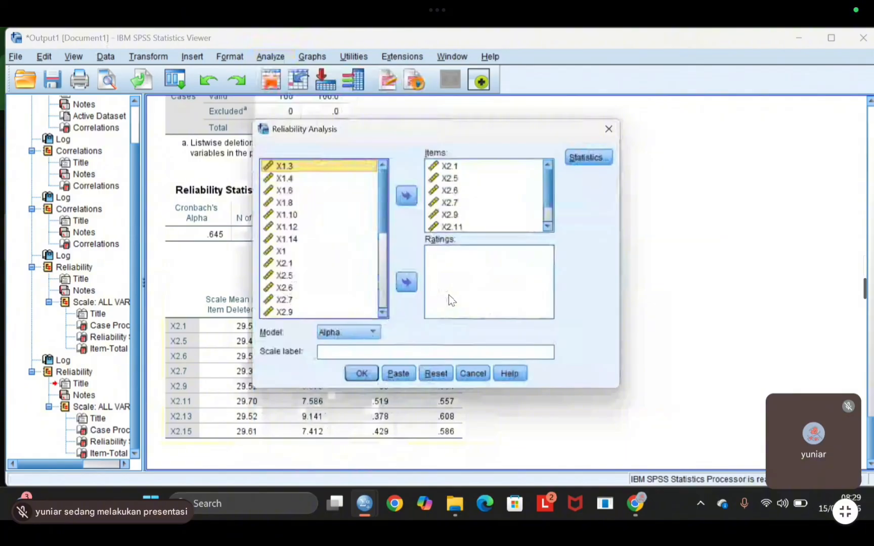
{"action": "left_click", "coordinate": [439, 380]}
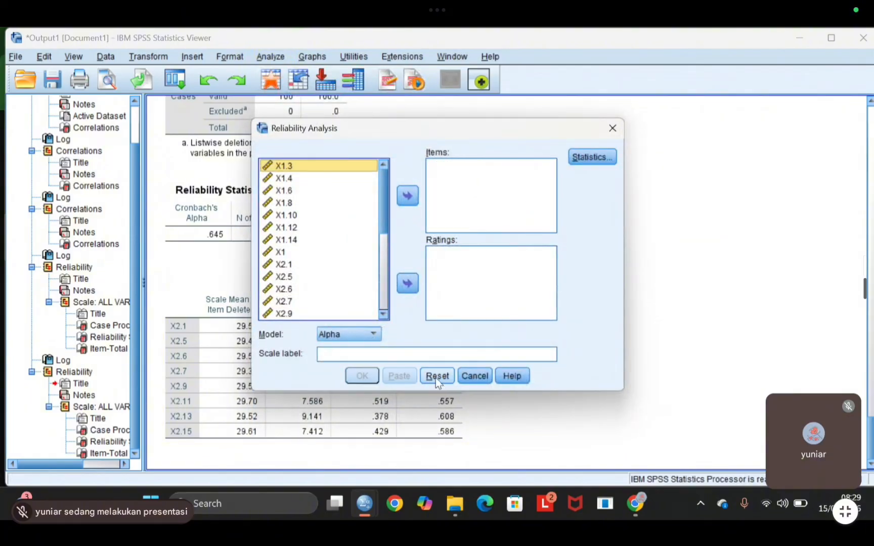
{"action": "scroll", "coordinate": [313, 278], "scroll_direction": "down", "scroll_amount": 5}
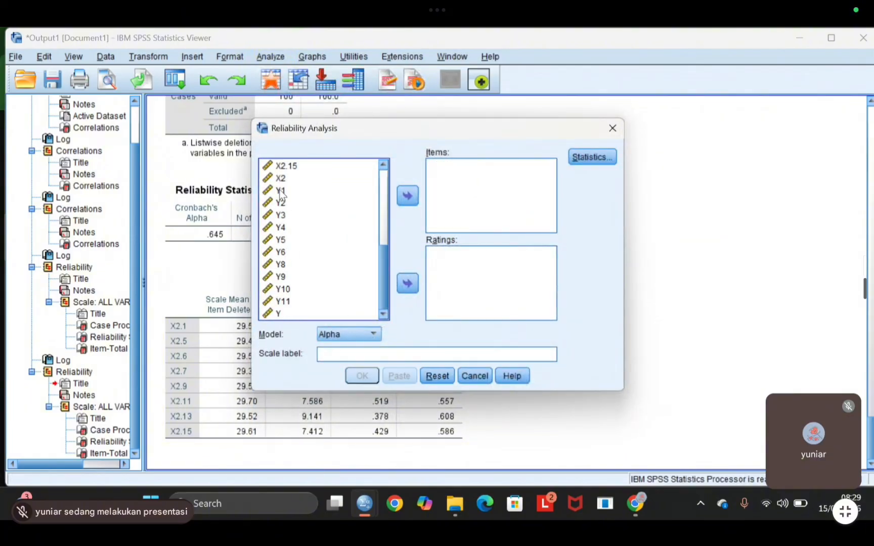
{"action": "left_click", "coordinate": [279, 191]}
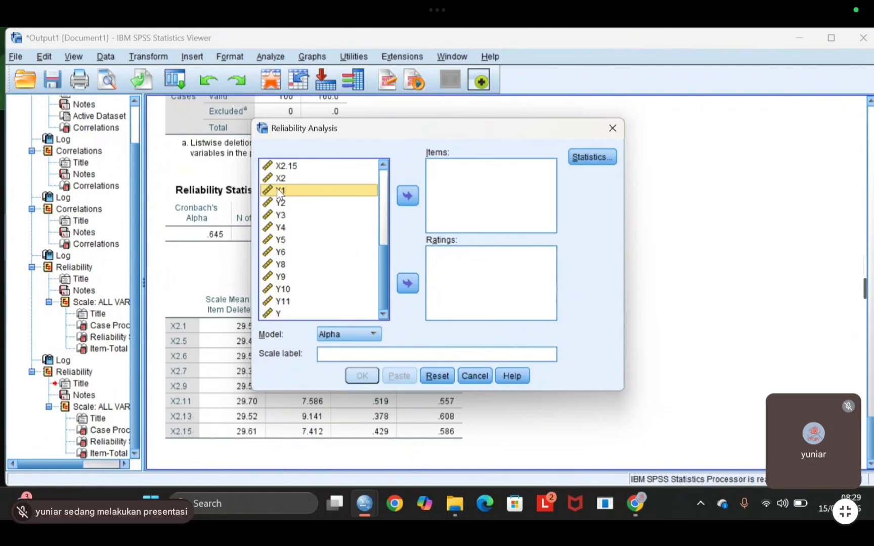
{"action": "key", "text": "shift+Down"}
{"action": "key", "text": "shift+Down"}
{"action": "key", "text": "shift+Down"}
{"action": "key", "text": "shift+Down"}
{"action": "key", "text": "shift+Down"}
{"action": "key", "text": "shift+Down"}
{"action": "key", "text": "shift+Down"}
{"action": "key", "text": "shift+Down"}
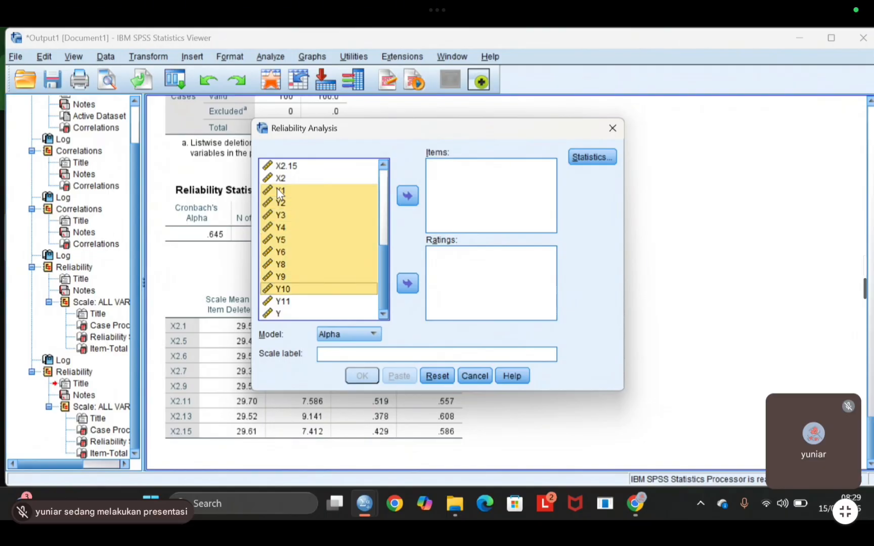
{"action": "key", "text": "shift+Down"}
{"action": "left_click", "coordinate": [407, 196]}
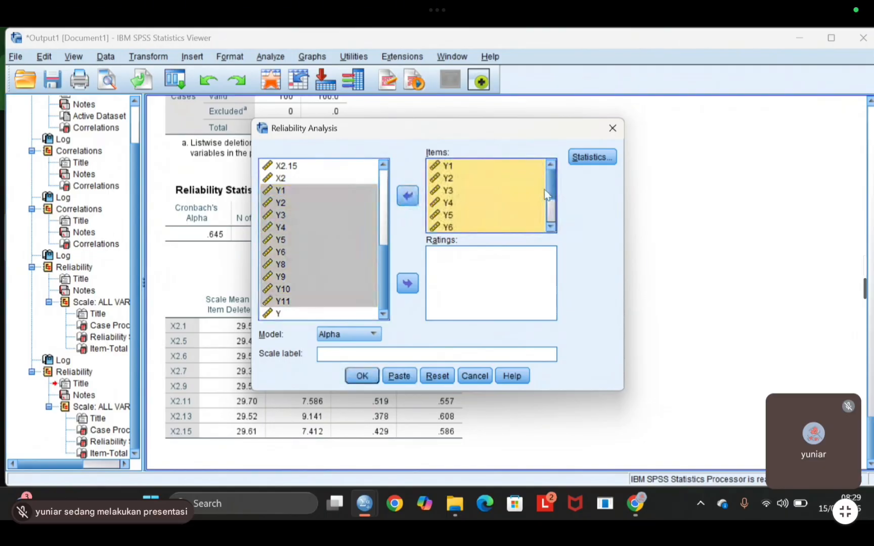
Include the Scale if item deleted statistics, run the Y reliability analysis and view its Reliability and Item-Total Statistics tables.
{"action": "left_click", "coordinate": [585, 158]}
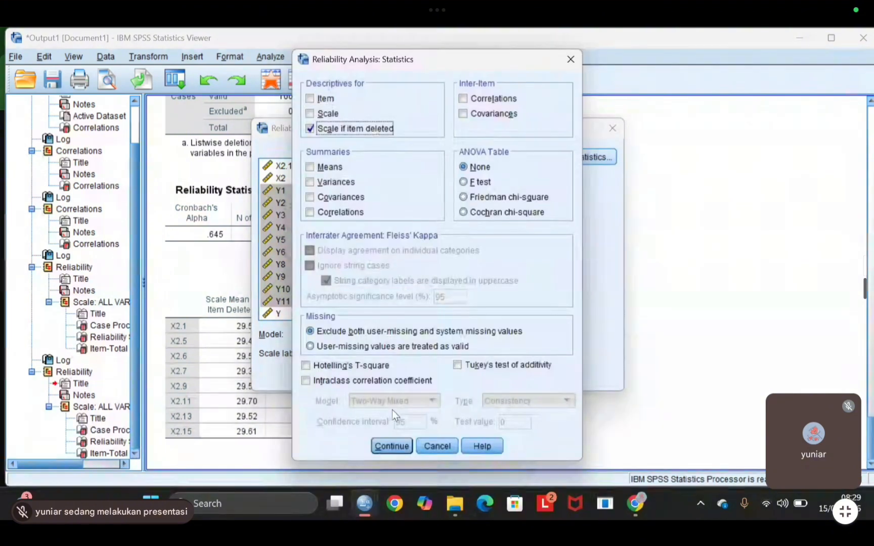
{"action": "left_click", "coordinate": [392, 446]}
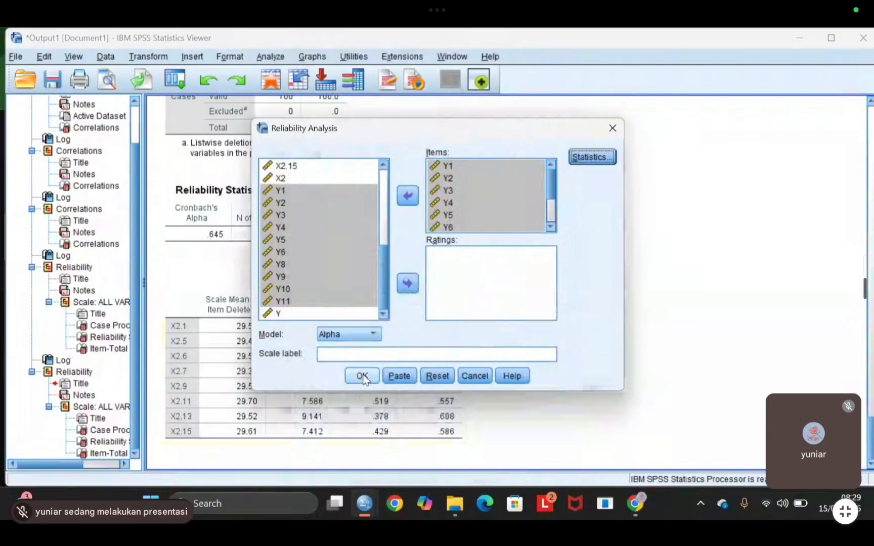
{"action": "left_click", "coordinate": [362, 377]}
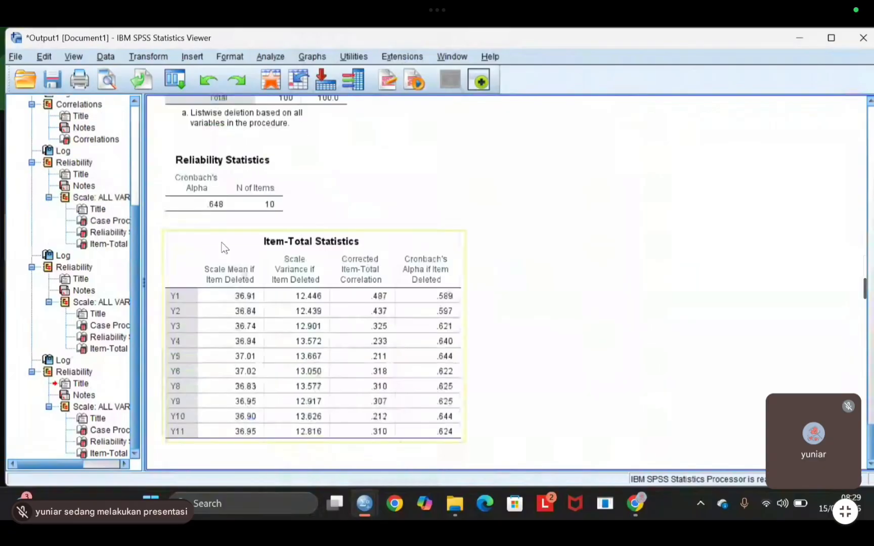
{"action": "left_click", "coordinate": [220, 215]}
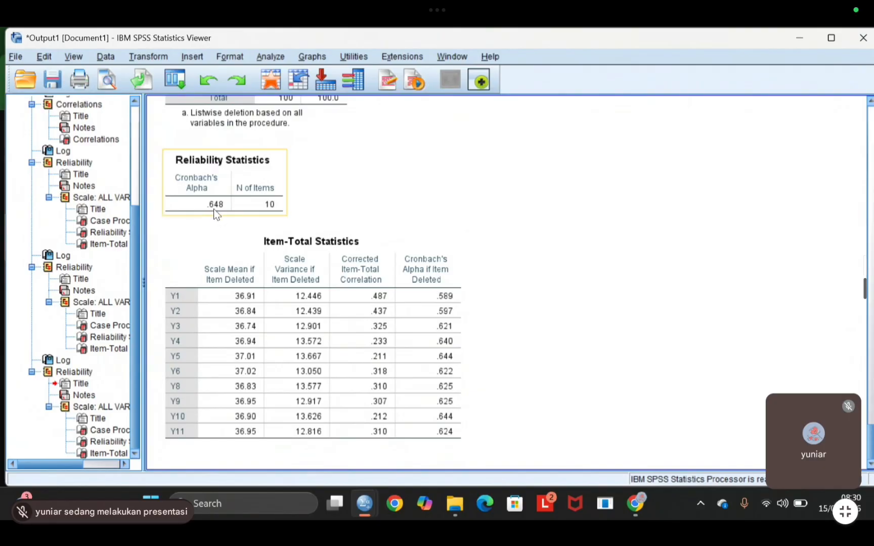
{"action": "left_click", "coordinate": [219, 231]}
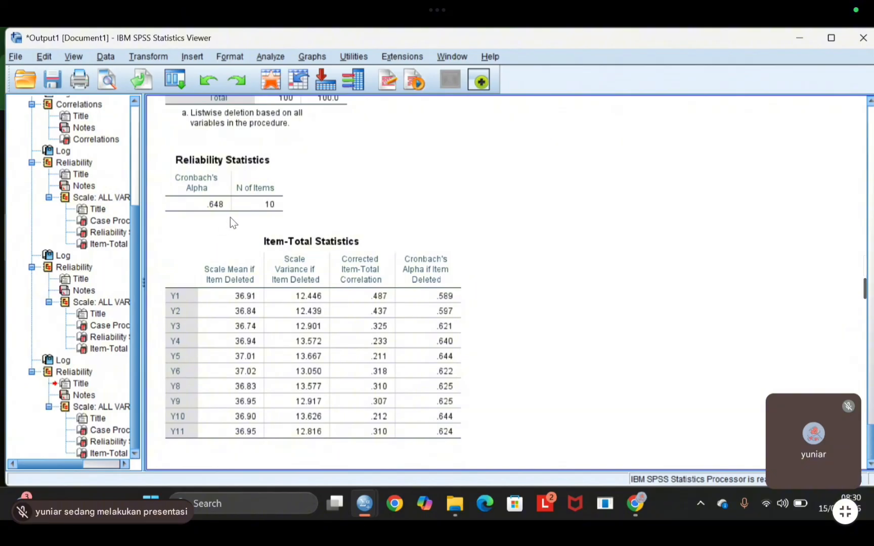
{"action": "left_click", "coordinate": [185, 327]}
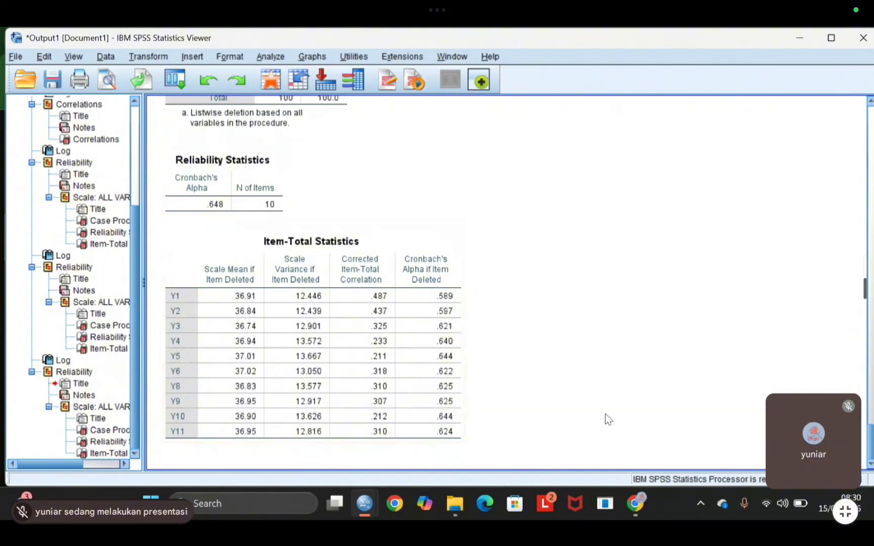
{"action": "left_click", "coordinate": [282, 208]}
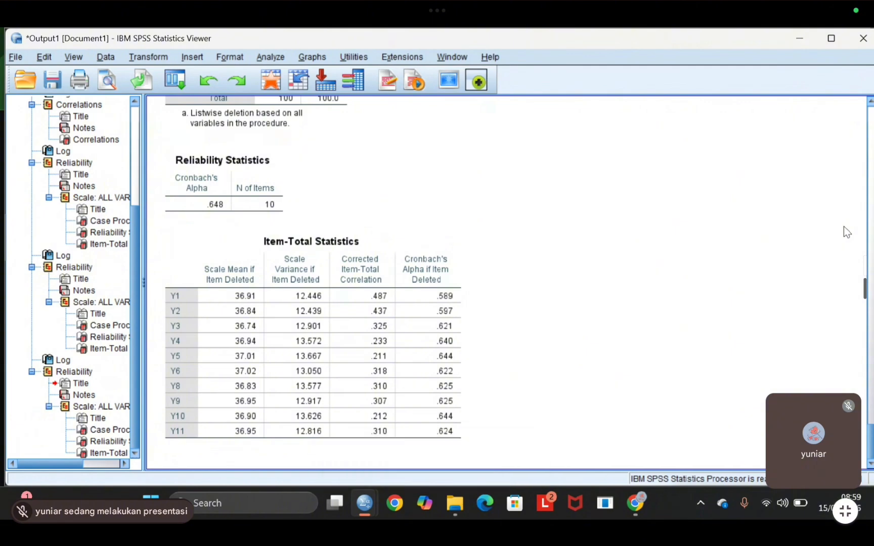
Set up a linear regression with the total Y as the dependent variable and the totals X1 and X2 as independents.
{"action": "left_click", "coordinate": [267, 57]}
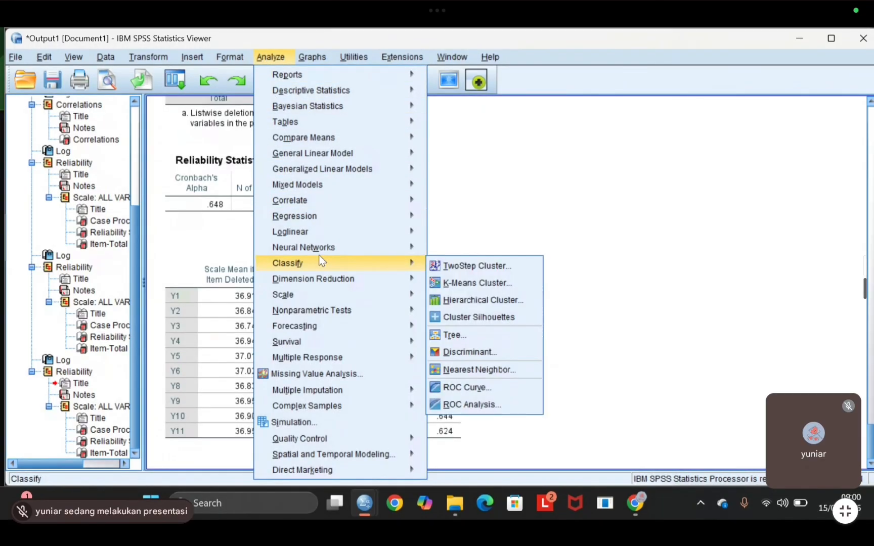
{"action": "mouse_move", "coordinate": [396, 215]}
{"action": "left_click", "coordinate": [470, 236]}
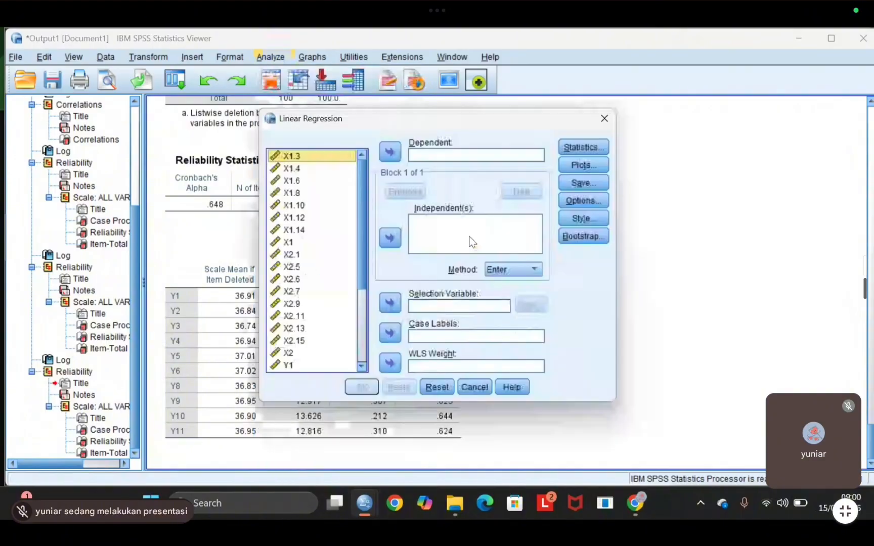
{"action": "scroll", "coordinate": [311, 303], "scroll_direction": "down", "scroll_amount": 4}
{"action": "left_click", "coordinate": [289, 365]}
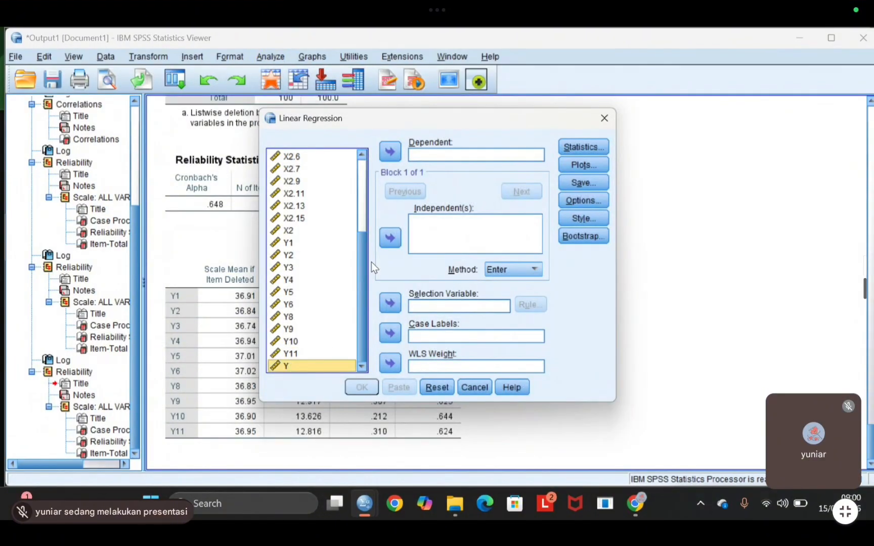
{"action": "left_click", "coordinate": [390, 152]}
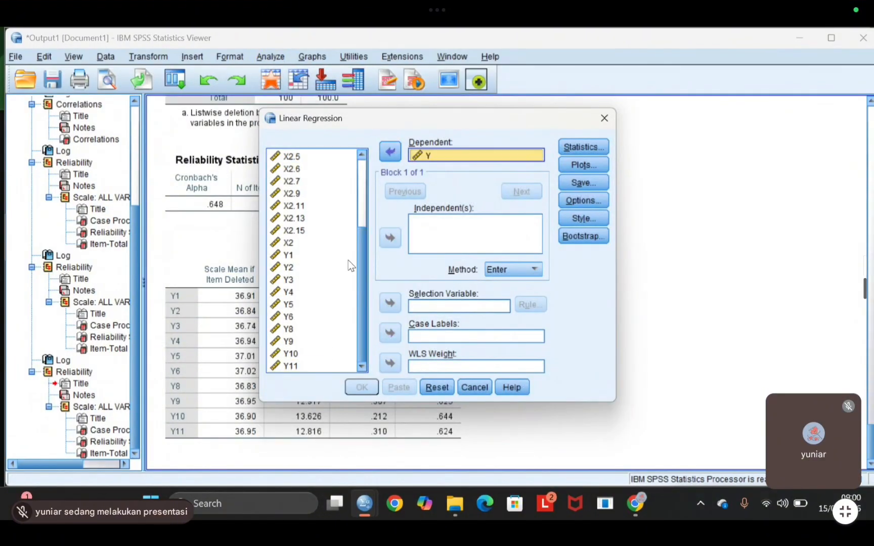
{"action": "scroll", "coordinate": [296, 269], "scroll_direction": "up", "scroll_amount": 3}
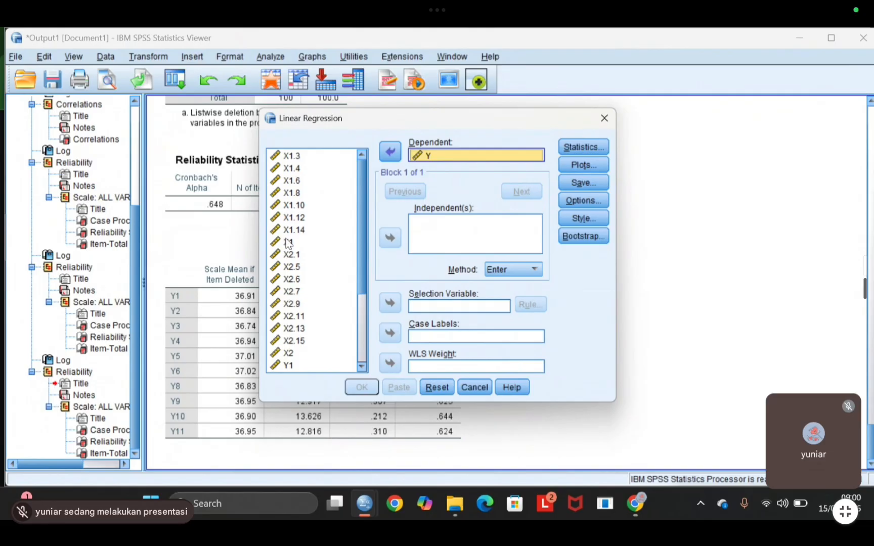
{"action": "left_click", "coordinate": [296, 242]}
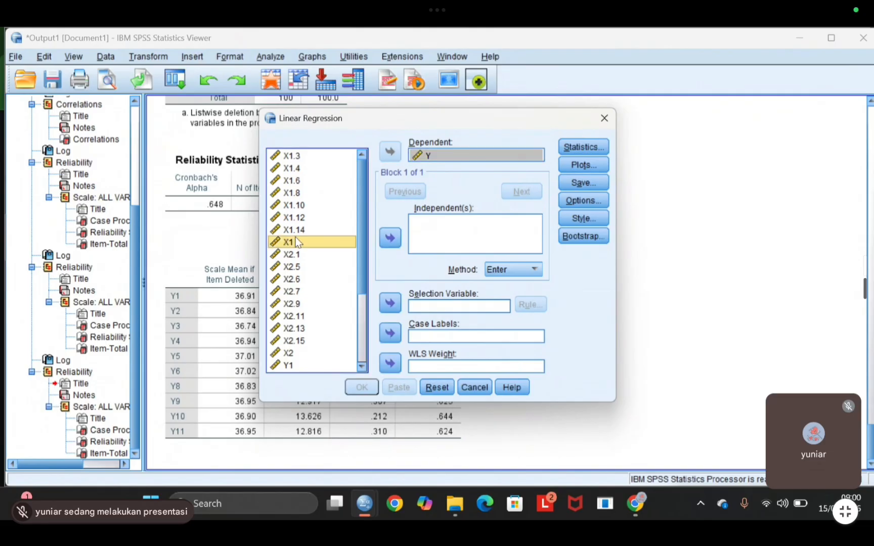
{"action": "left_click", "coordinate": [384, 241]}
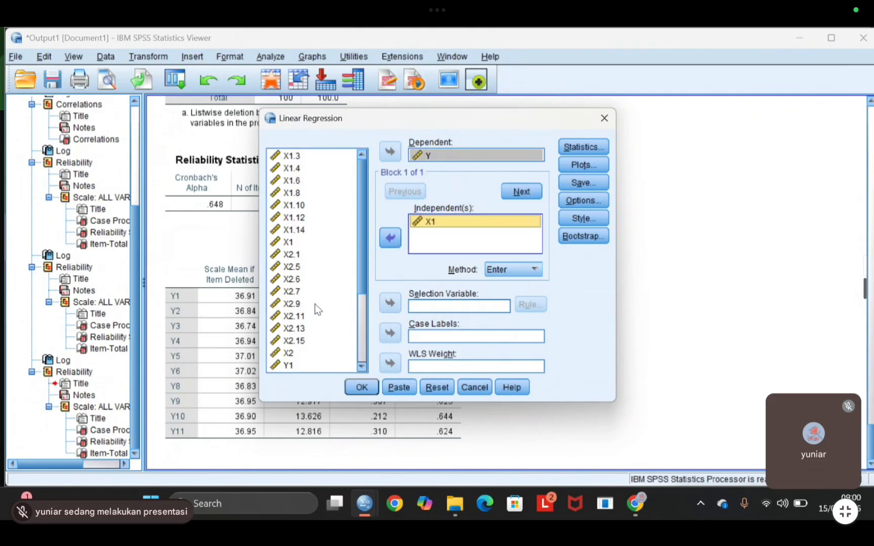
{"action": "left_click", "coordinate": [279, 353]}
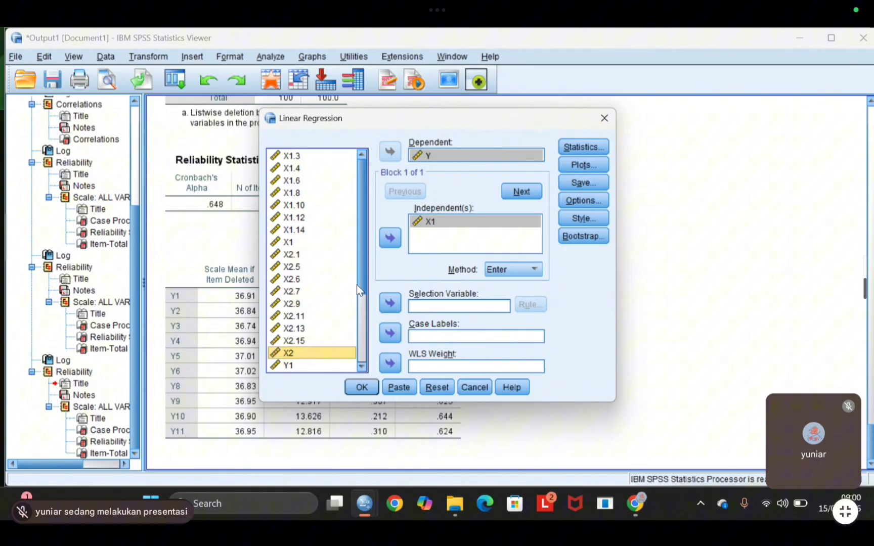
{"action": "left_click", "coordinate": [393, 244]}
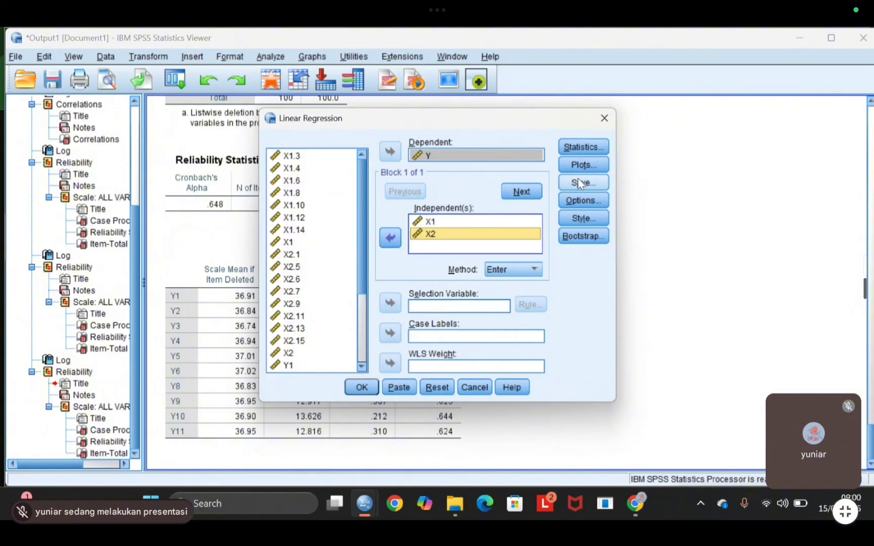
Configure the regression plots with DEPENDNT as Y and *ZRESID as X, including the histogram and normal probability plot.
{"action": "left_click", "coordinate": [600, 166]}
{"action": "left_click", "coordinate": [434, 231]}
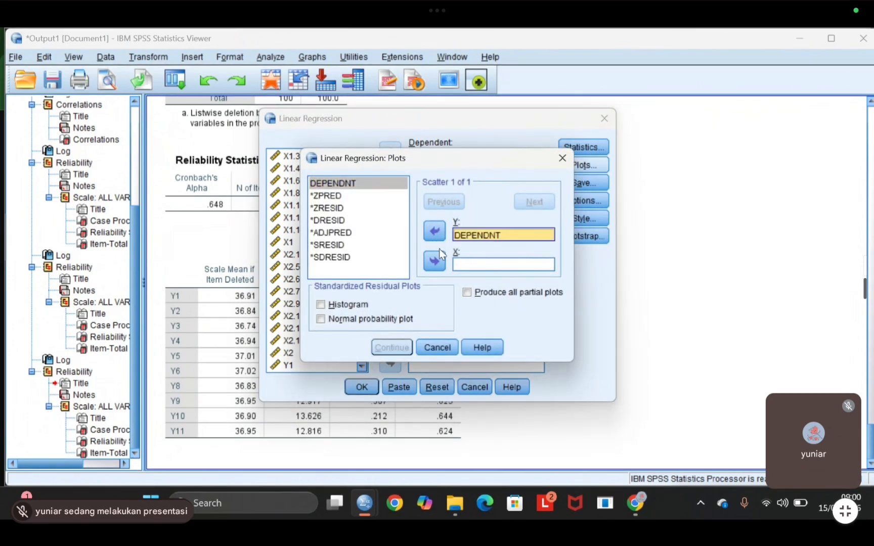
{"action": "left_click", "coordinate": [337, 209]}
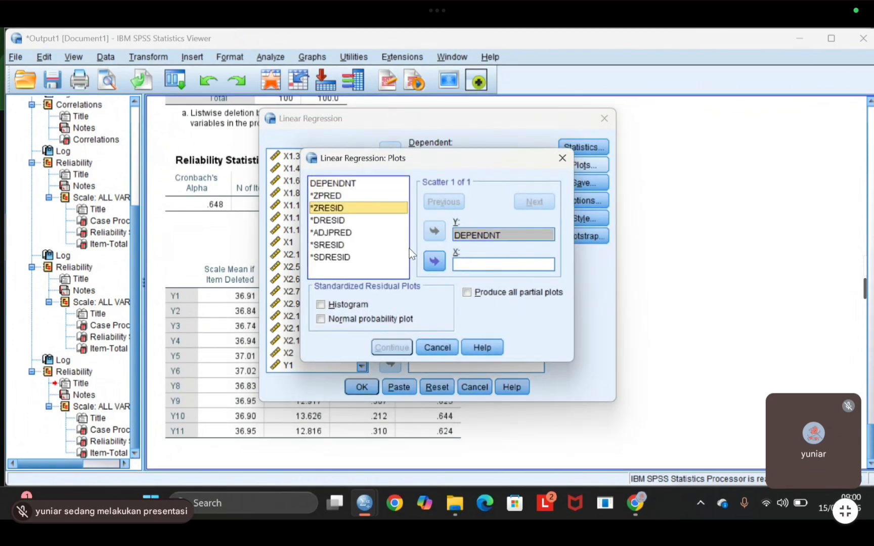
{"action": "left_click", "coordinate": [428, 258]}
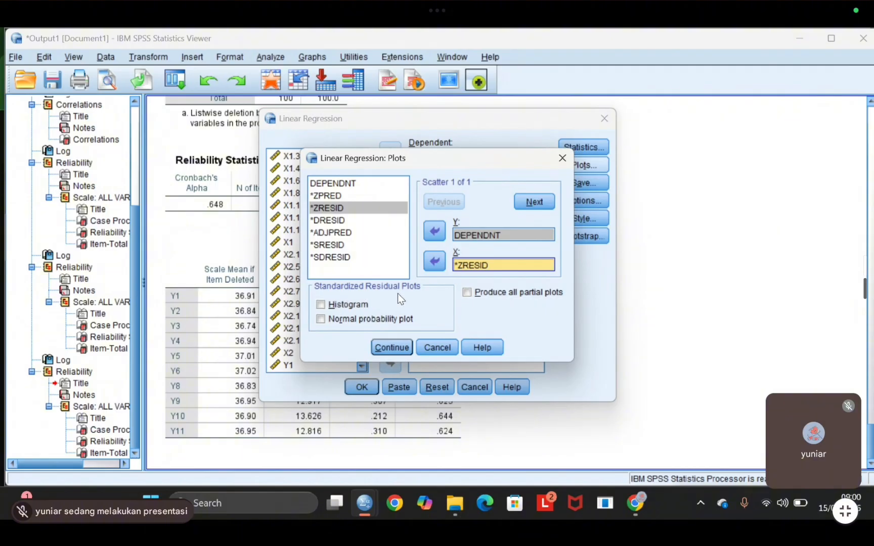
{"action": "left_click", "coordinate": [331, 305]}
{"action": "left_click", "coordinate": [328, 319]}
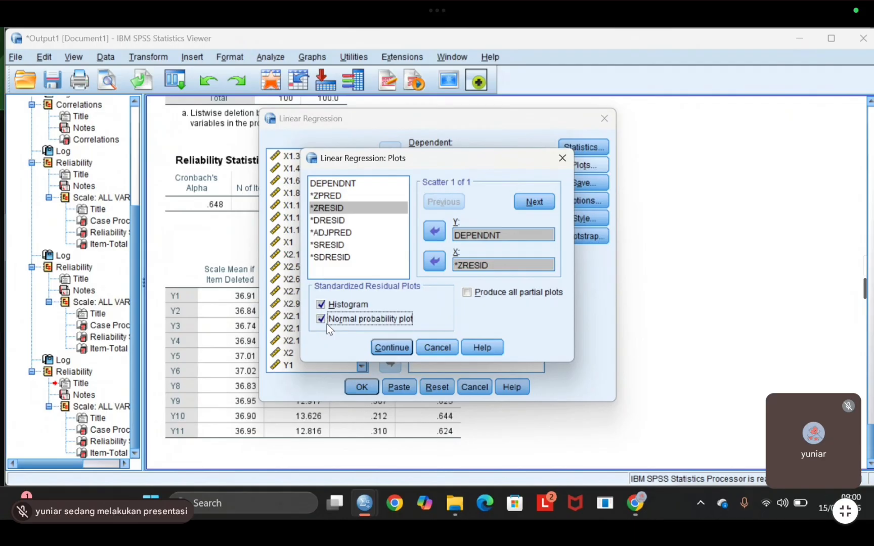
{"action": "left_click", "coordinate": [391, 348]}
Save the unstandardized residuals and run the regression, viewing the resulting histogram, normal P-P plot and scatterplot.
{"action": "left_click", "coordinate": [587, 184]}
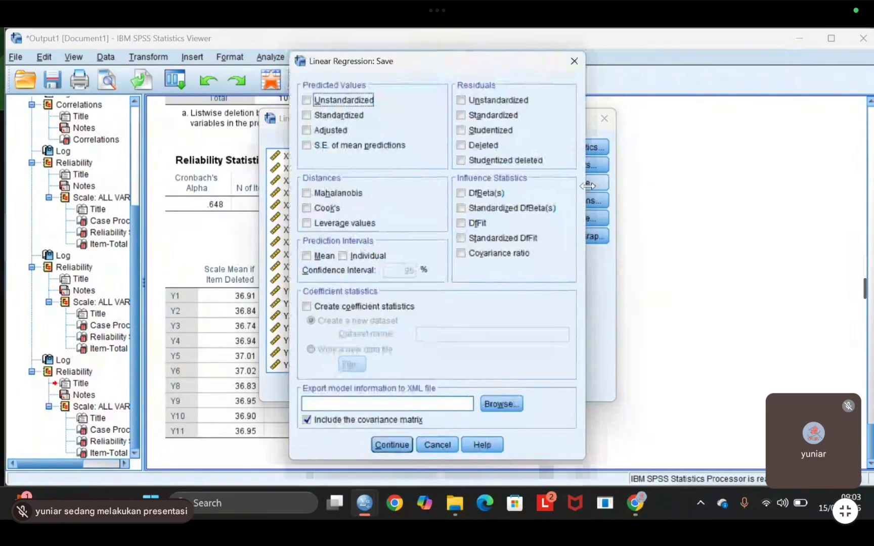
{"action": "left_click", "coordinate": [492, 102]}
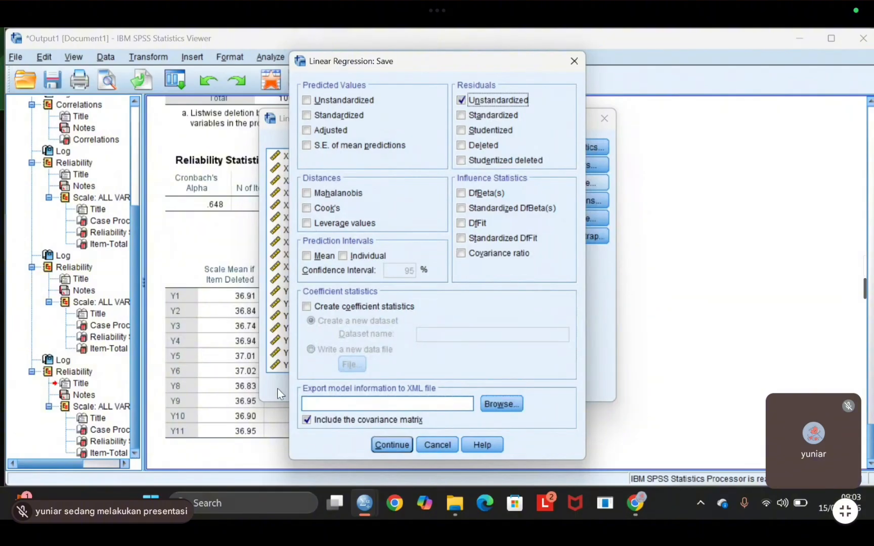
{"action": "left_click", "coordinate": [400, 446]}
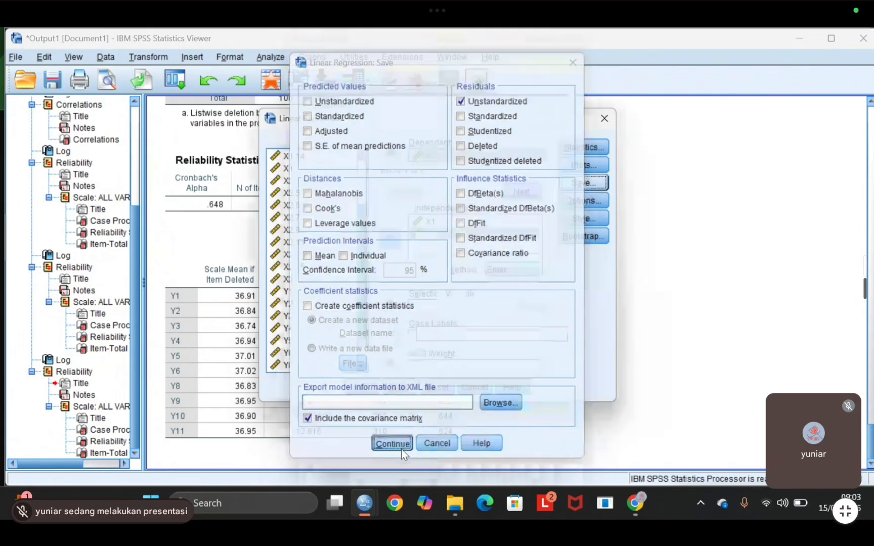
{"action": "left_click", "coordinate": [350, 392]}
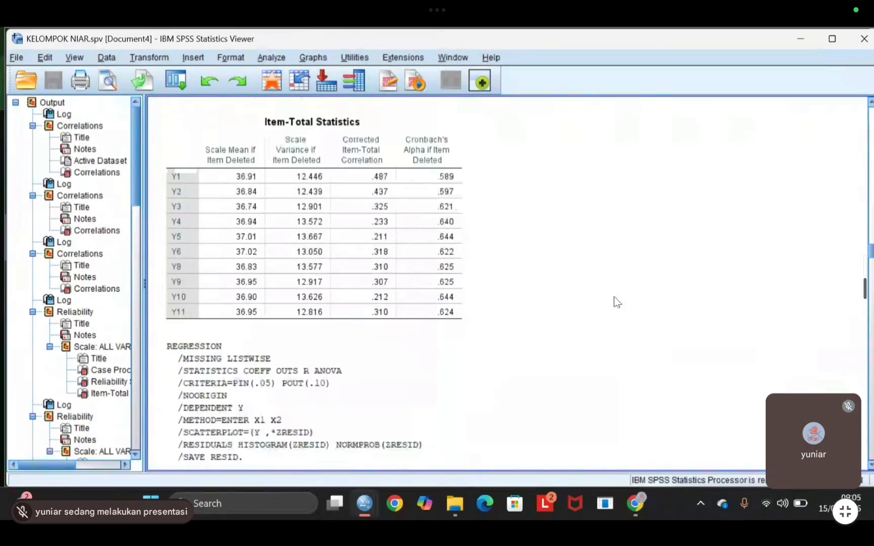
{"action": "scroll", "coordinate": [612, 302], "scroll_direction": "down", "scroll_amount": 15}
{"action": "scroll", "coordinate": [617, 316], "scroll_direction": "down", "scroll_amount": 3}
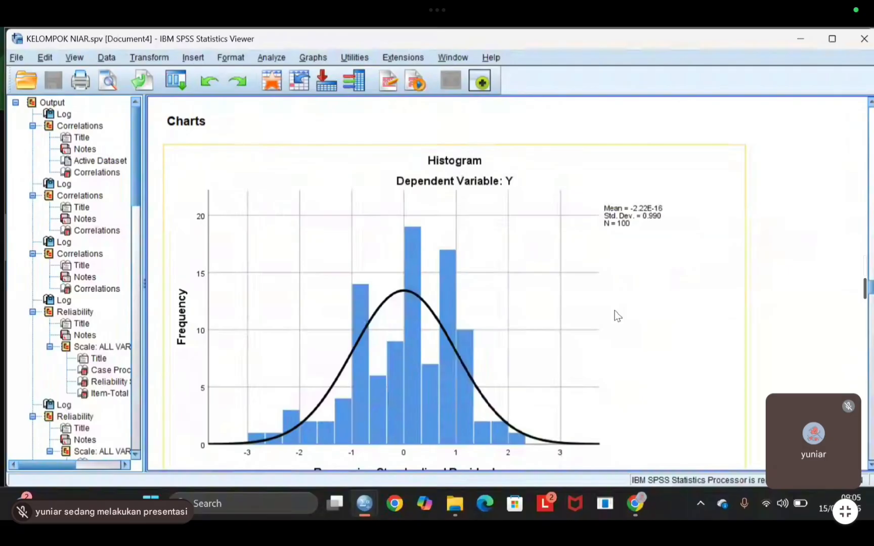
{"action": "left_click", "coordinate": [617, 315]}
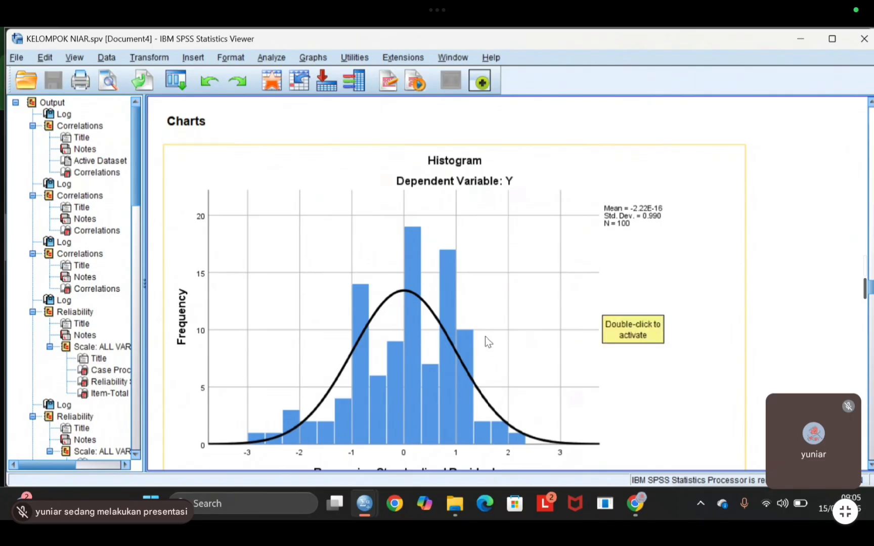
{"action": "scroll", "coordinate": [485, 336], "scroll_direction": "down", "scroll_amount": 10}
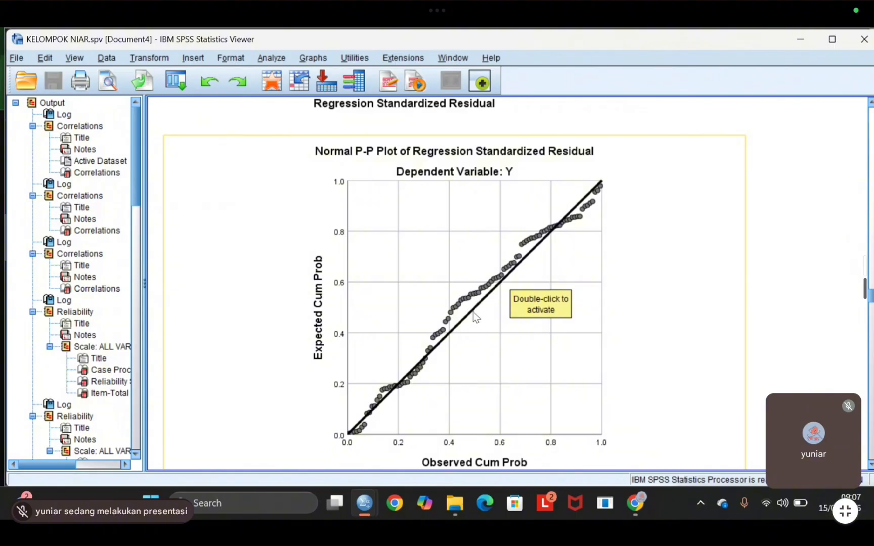
{"action": "scroll", "coordinate": [473, 312], "scroll_direction": "down", "scroll_amount": 8}
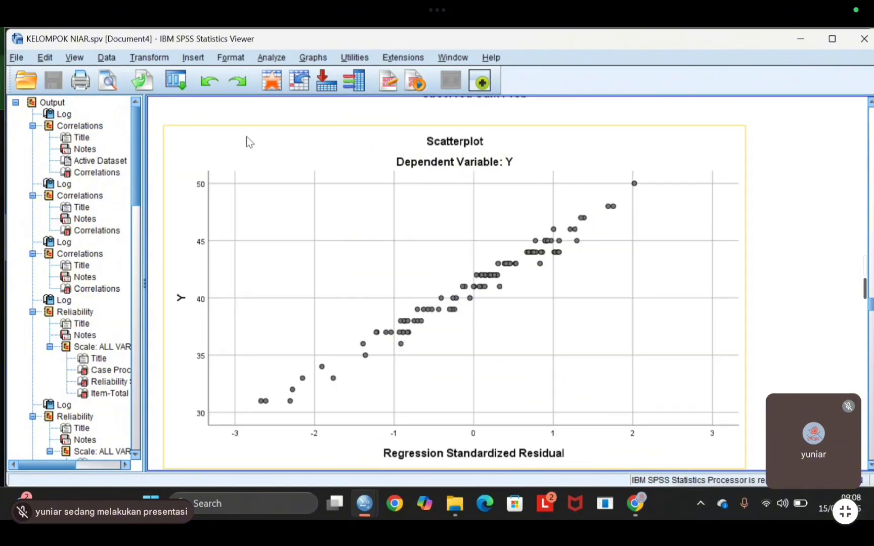
Set up a legacy one-sample Kolmogorov-Smirnov test with Unstandardized Residual as the test variable.
{"action": "left_click", "coordinate": [271, 59]}
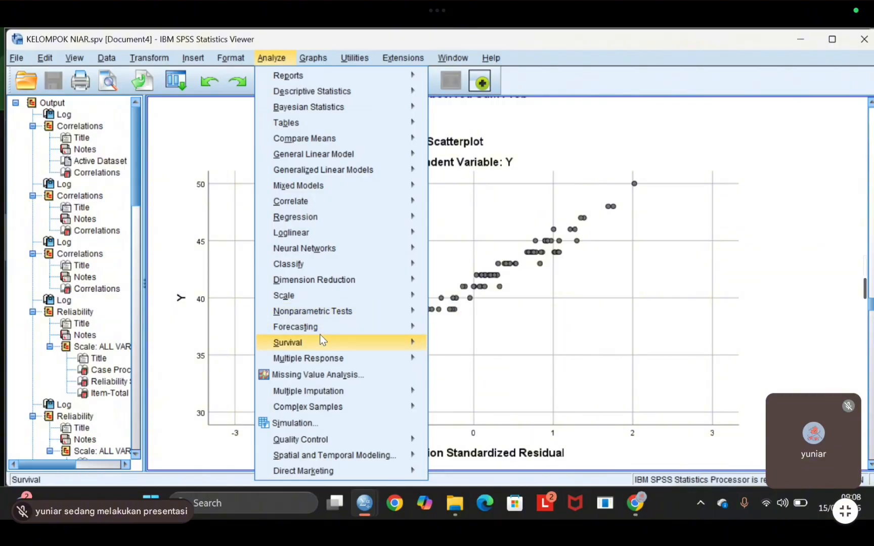
{"action": "mouse_move", "coordinate": [344, 315]}
{"action": "mouse_move", "coordinate": [477, 362]}
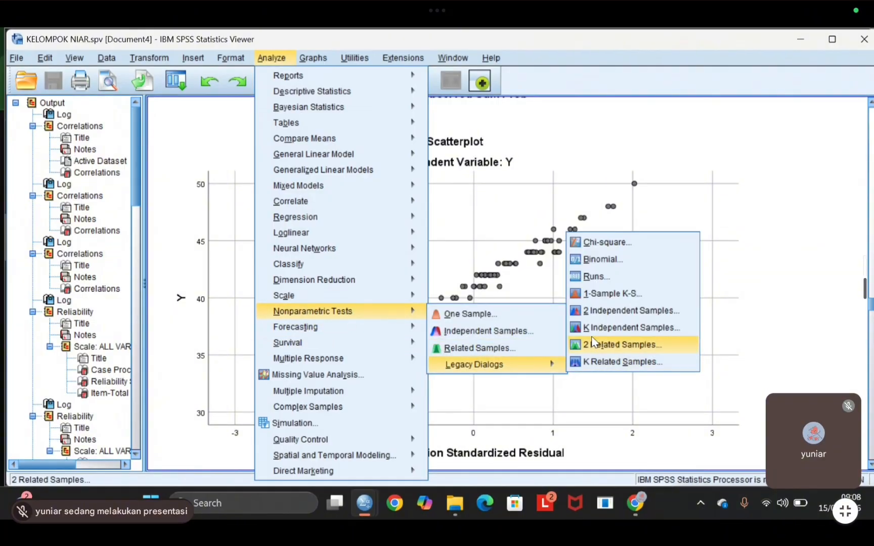
{"action": "left_click", "coordinate": [610, 296]}
{"action": "scroll", "coordinate": [319, 280], "scroll_direction": "down", "scroll_amount": 5}
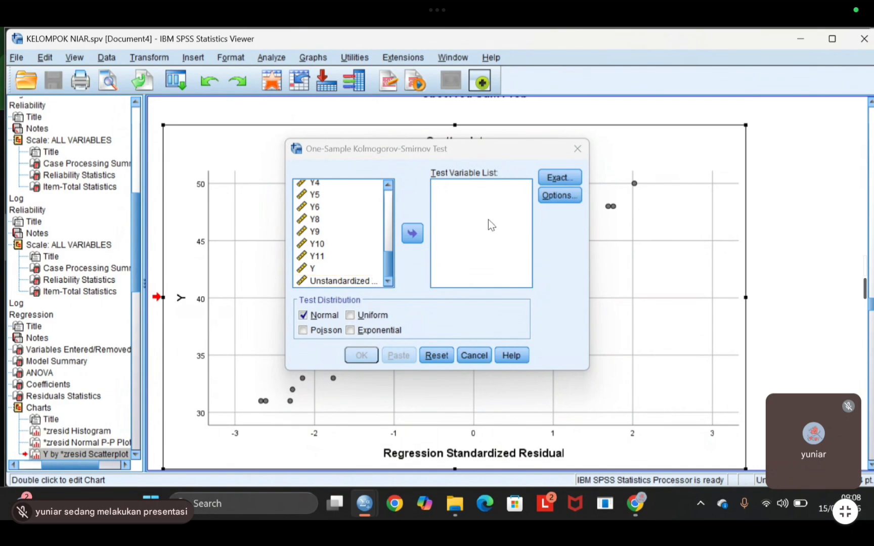
{"action": "double_click", "coordinate": [324, 280]}
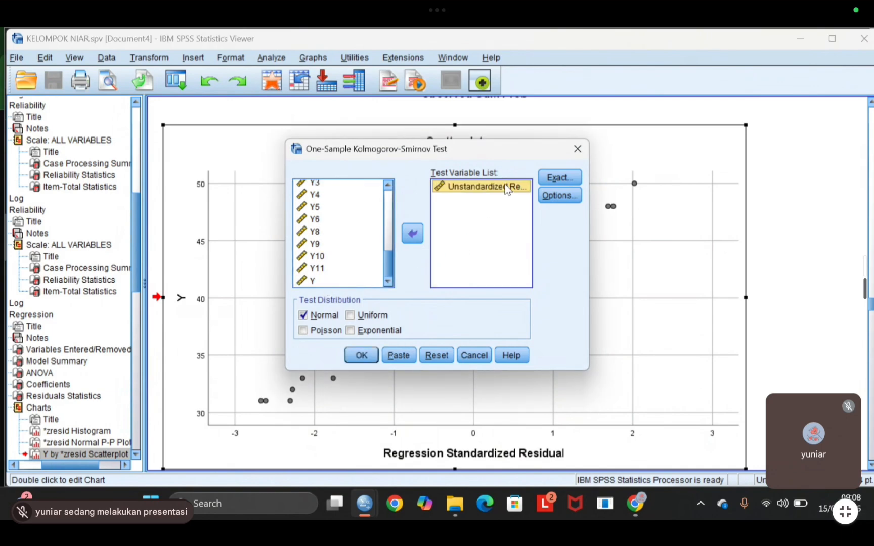
Set the exact test method to Monte Carlo and run the Kolmogorov-Smirnov test against the Normal distribution.
{"action": "left_click", "coordinate": [550, 177]}
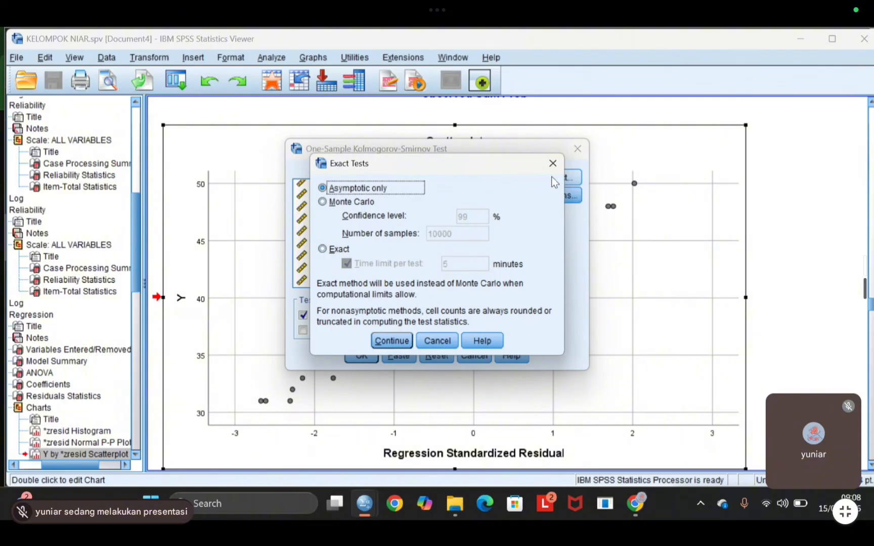
{"action": "left_click", "coordinate": [553, 163]}
{"action": "left_click", "coordinate": [558, 178]}
{"action": "left_click", "coordinate": [323, 202]}
{"action": "left_click", "coordinate": [391, 341]}
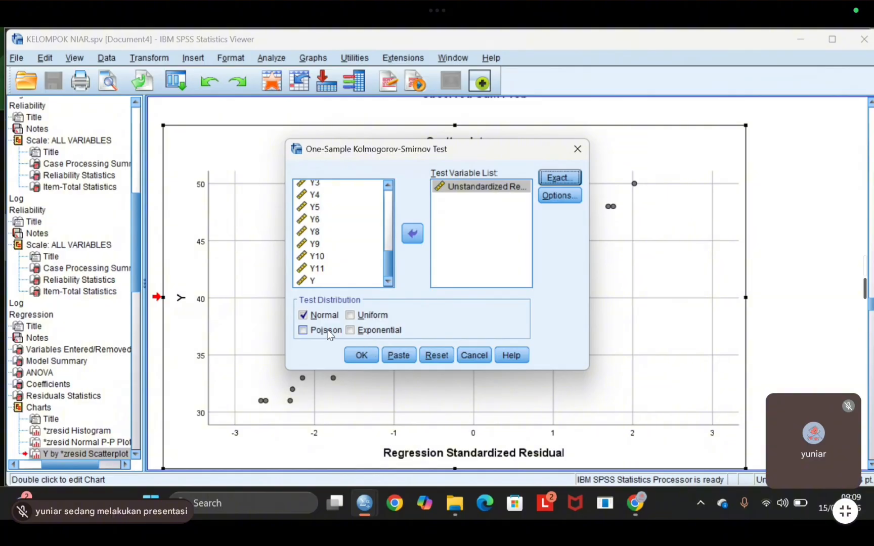
{"action": "left_click", "coordinate": [362, 355]}
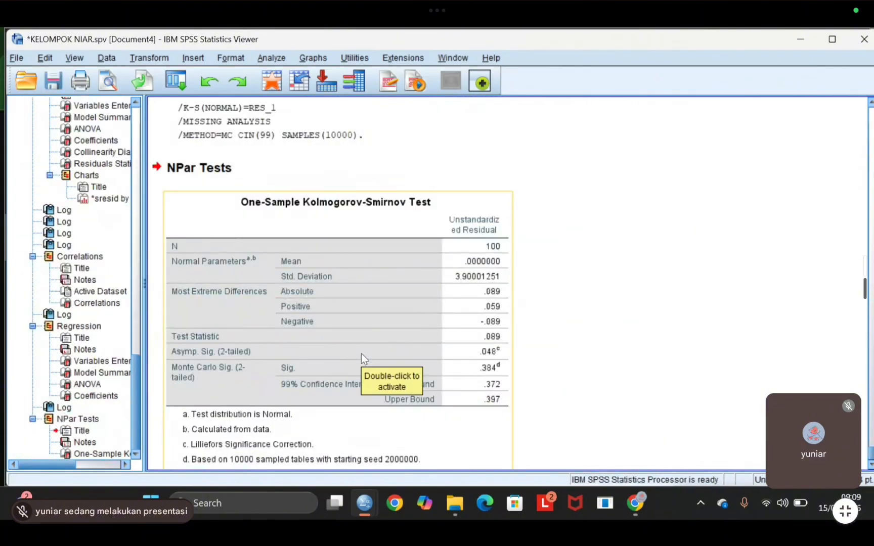
Examine the asymptotic and Monte Carlo significance values in the One-Sample Kolmogorov-Smirnov Test table.
{"action": "left_click", "coordinate": [542, 355]}
{"action": "scroll", "coordinate": [543, 355], "scroll_direction": "down", "scroll_amount": 1}
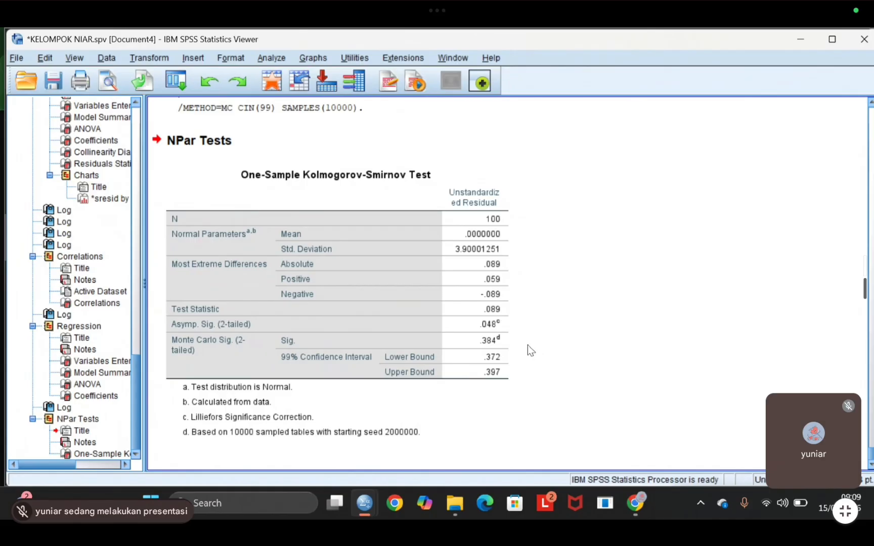
{"action": "left_click", "coordinate": [477, 370]}
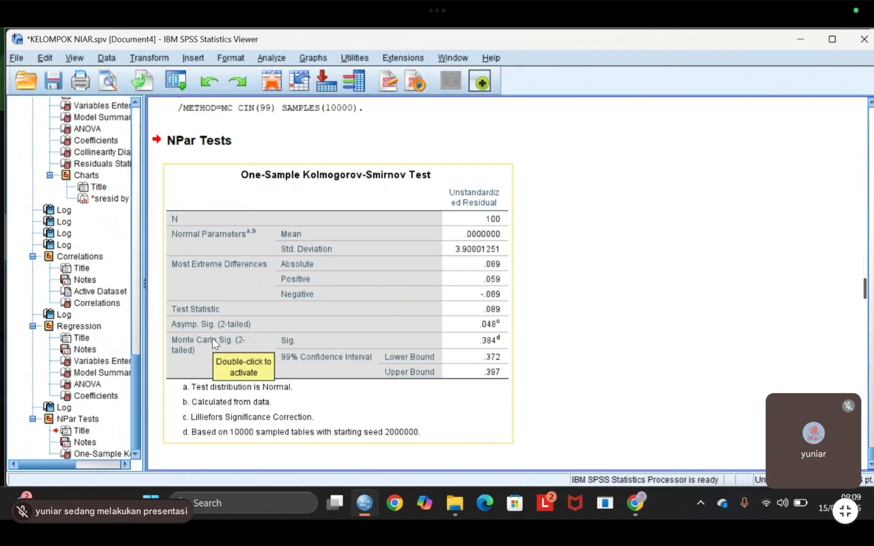
{"action": "left_click", "coordinate": [703, 298]}
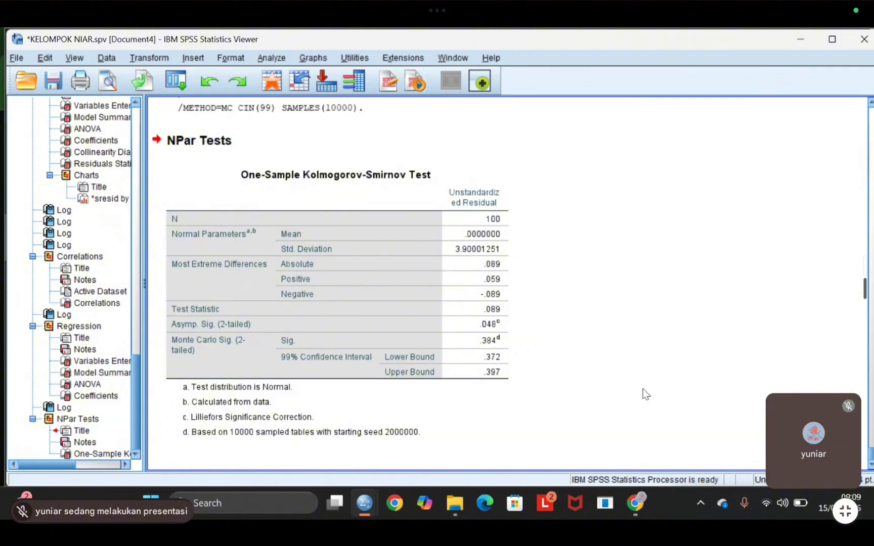
{"action": "left_click", "coordinate": [376, 335]}
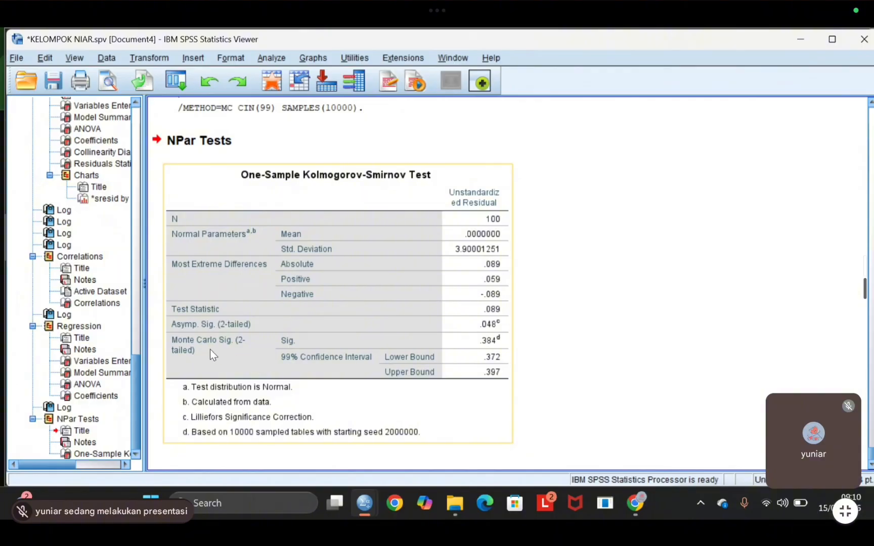
{"action": "left_click", "coordinate": [392, 130]}
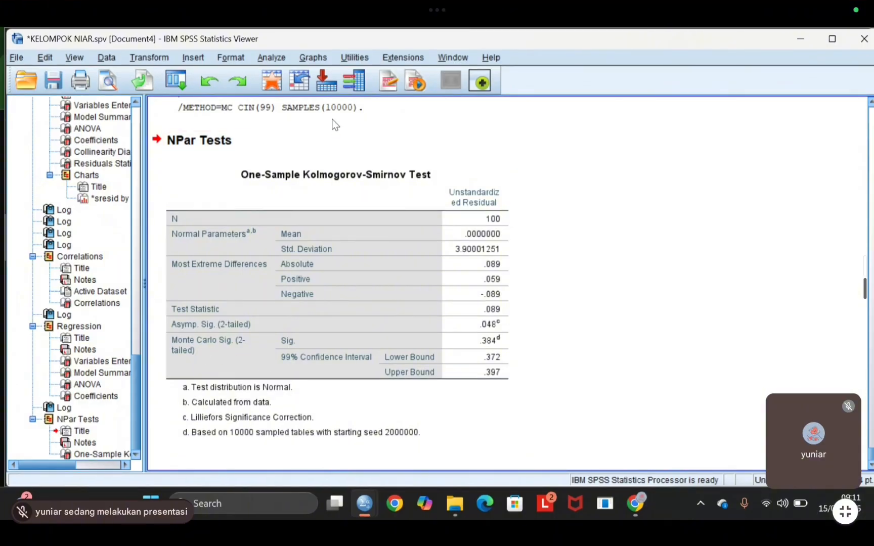
Start computing a new variable with ABS_RES as the target variable.
{"action": "left_click", "coordinate": [154, 60]}
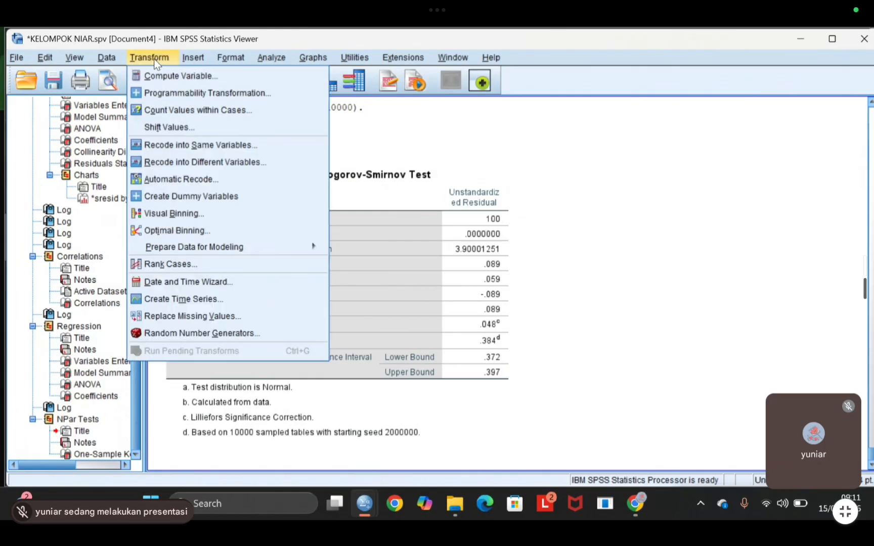
{"action": "left_click", "coordinate": [186, 76]}
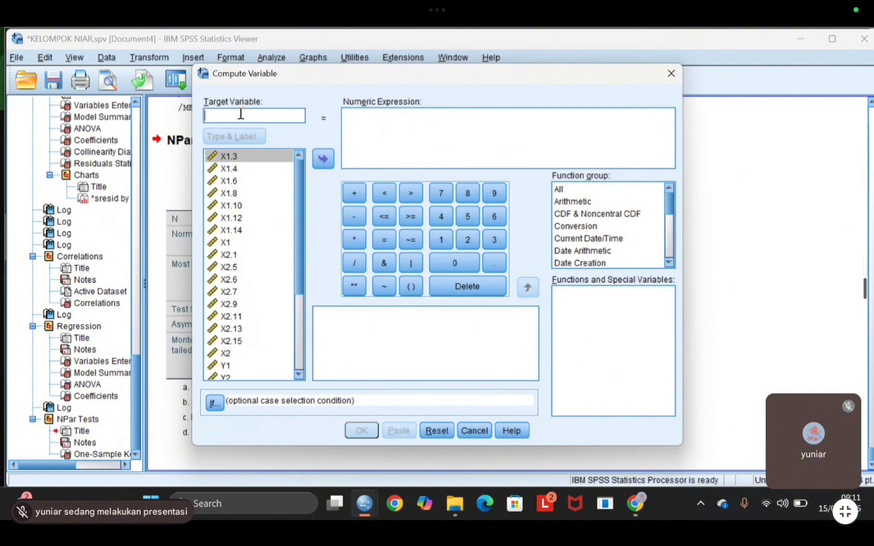
{"action": "type", "text": "ABS_"}
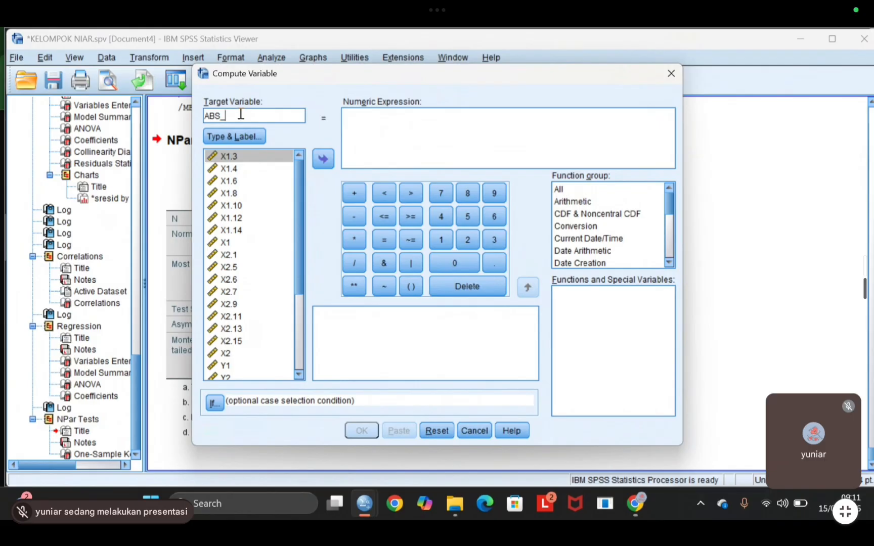
{"action": "type", "text": "RES"}
Define the numeric expression as the arithmetic function ABS of the Unstandardized Residual, ABS(RES_1), and run the computation.
{"action": "left_click", "coordinate": [473, 131]}
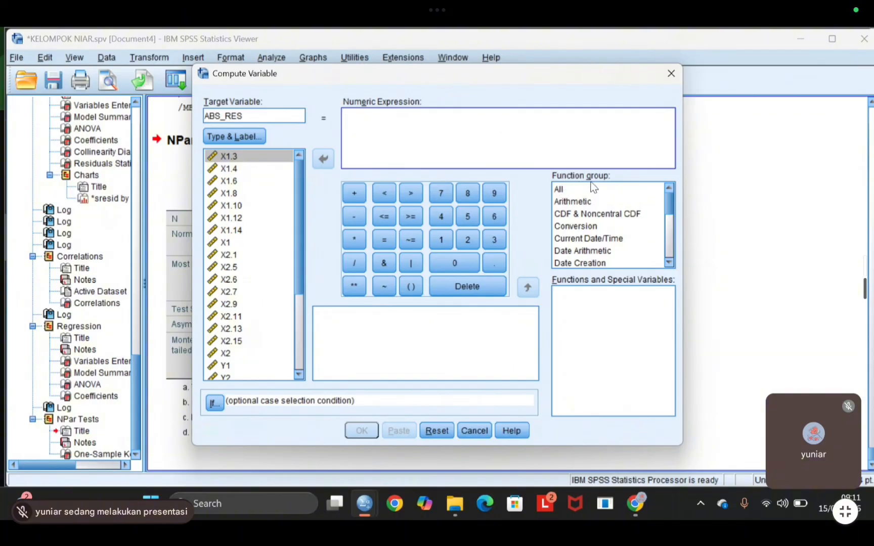
{"action": "left_click", "coordinate": [581, 203]}
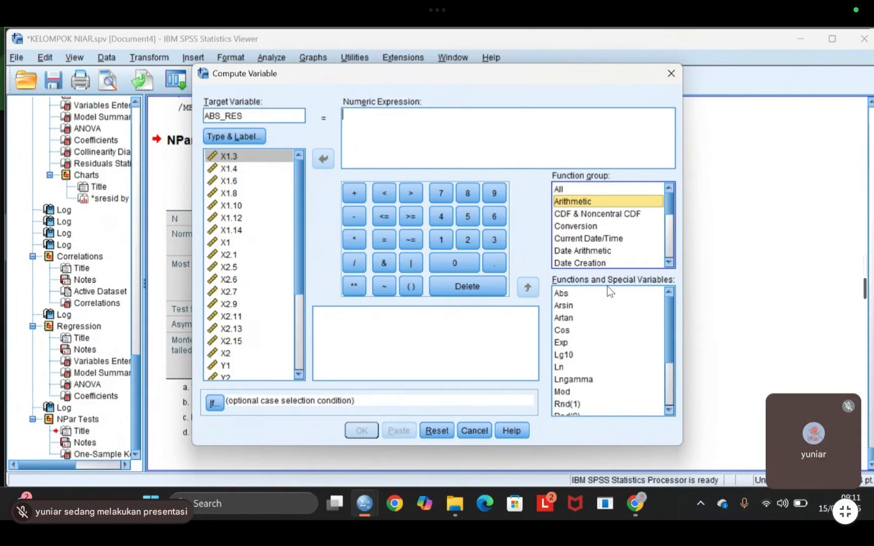
{"action": "double_click", "coordinate": [571, 292]}
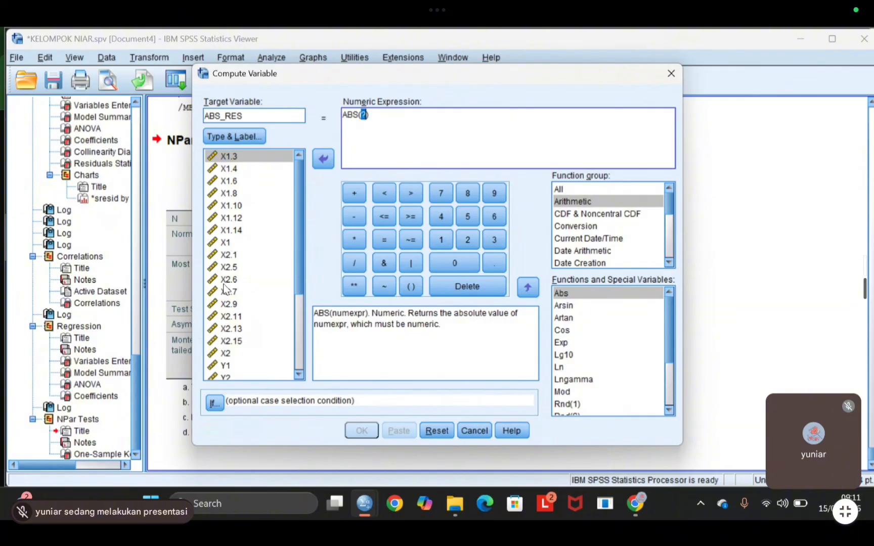
{"action": "scroll", "coordinate": [230, 354], "scroll_direction": "down", "scroll_amount": 3}
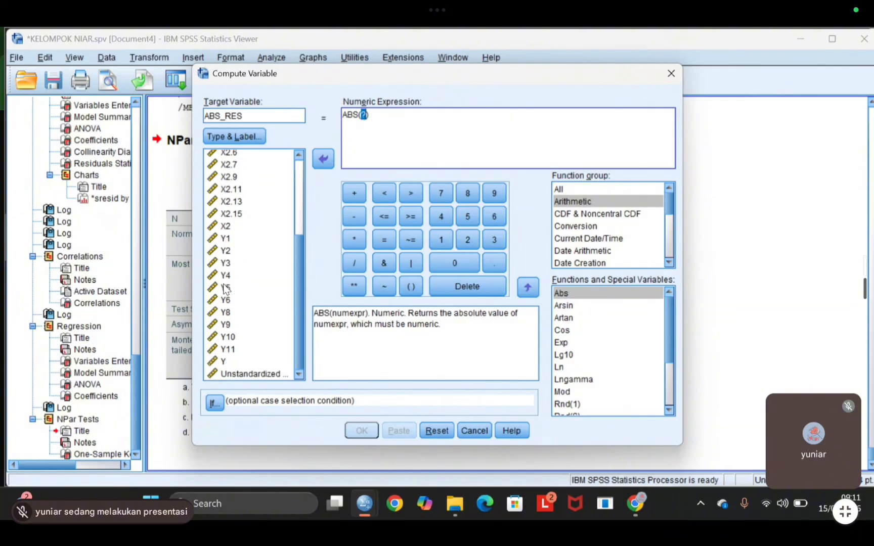
{"action": "left_click", "coordinate": [241, 375]}
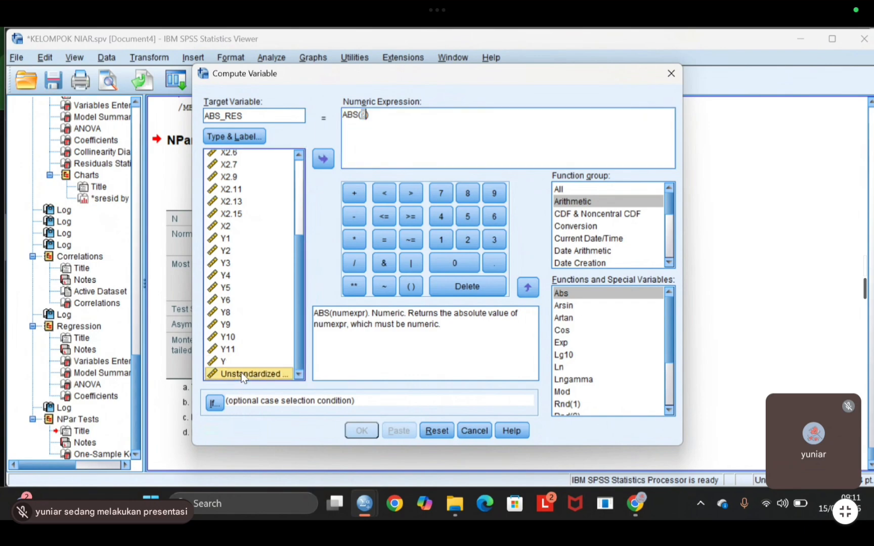
{"action": "double_click", "coordinate": [242, 375]}
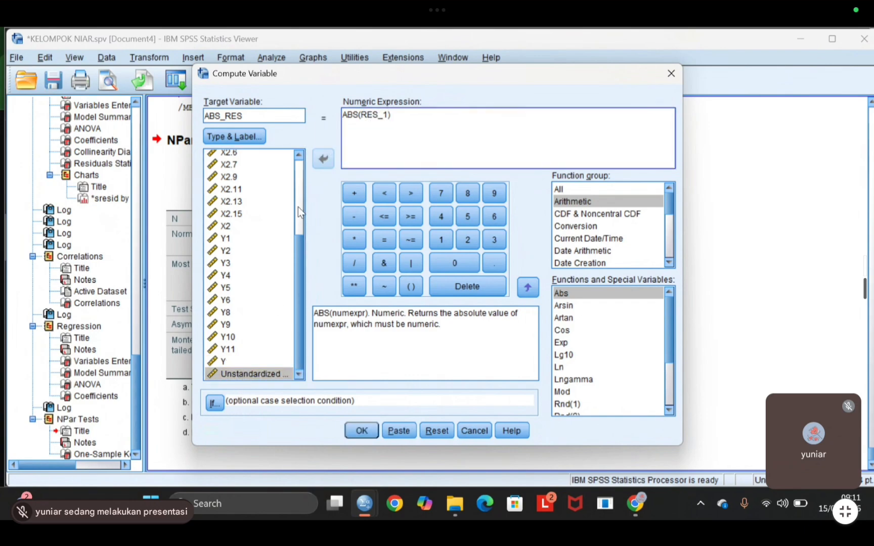
{"action": "left_click", "coordinate": [355, 430]}
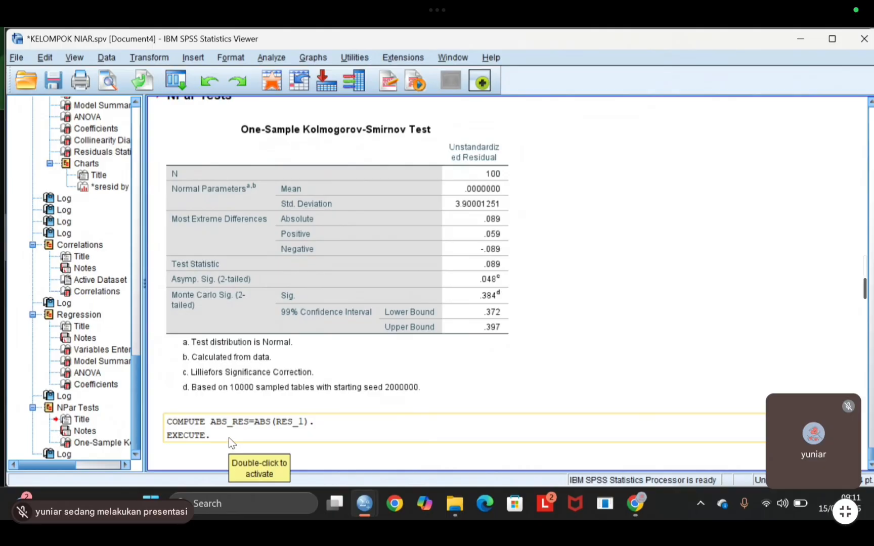
Reset the linear regression settings and set ABS_RES as the dependent variable.
{"action": "left_click", "coordinate": [270, 59]}
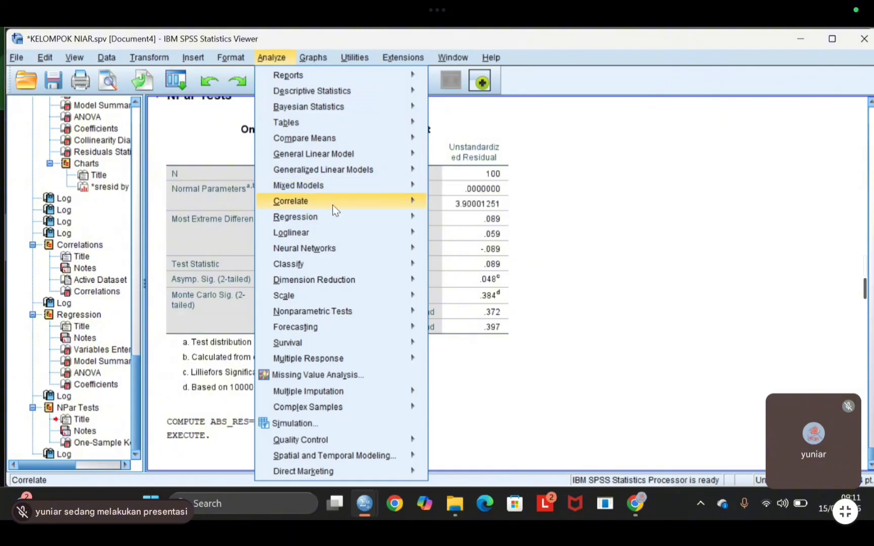
{"action": "mouse_move", "coordinate": [366, 217]}
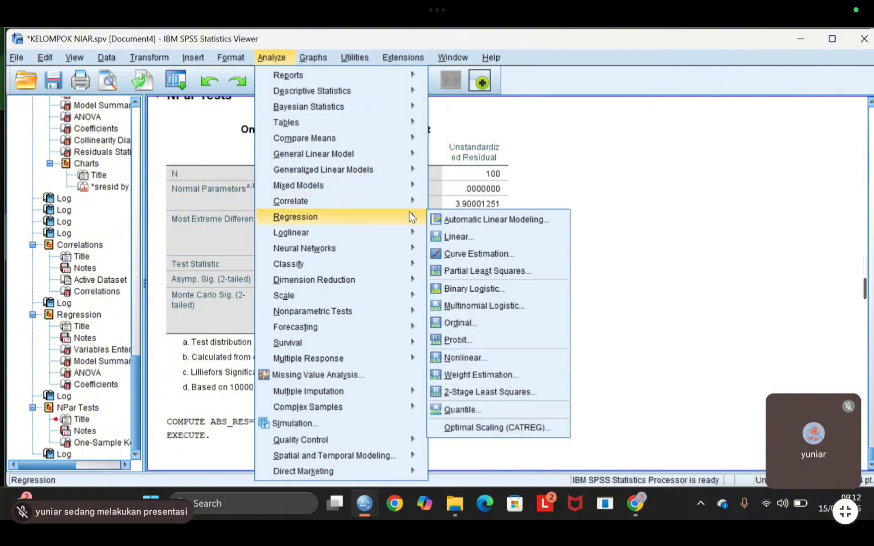
{"action": "left_click", "coordinate": [443, 236]}
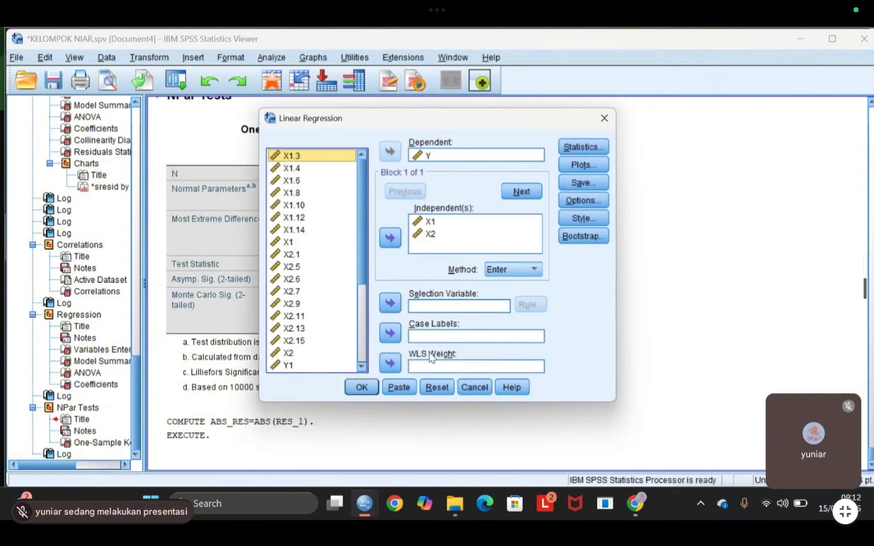
{"action": "left_click", "coordinate": [439, 386]}
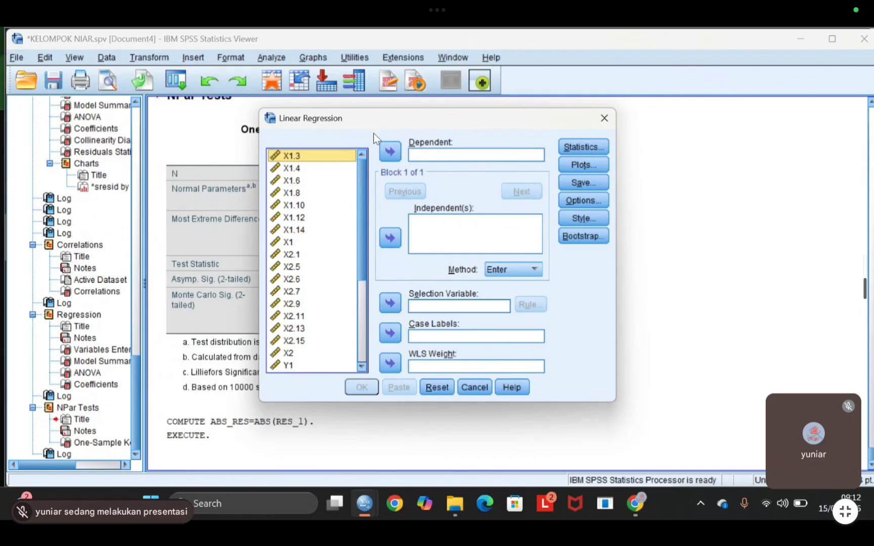
{"action": "scroll", "coordinate": [327, 306], "scroll_direction": "down", "scroll_amount": 4}
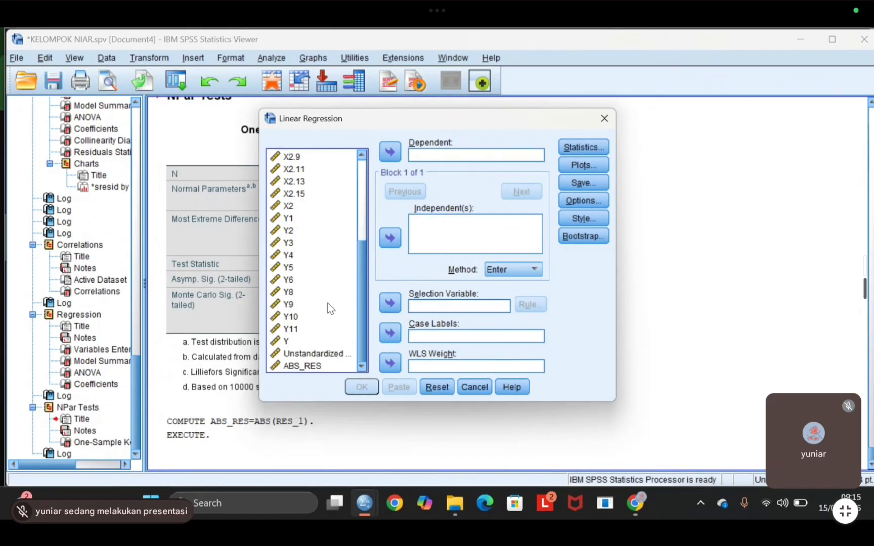
{"action": "left_click", "coordinate": [316, 367]}
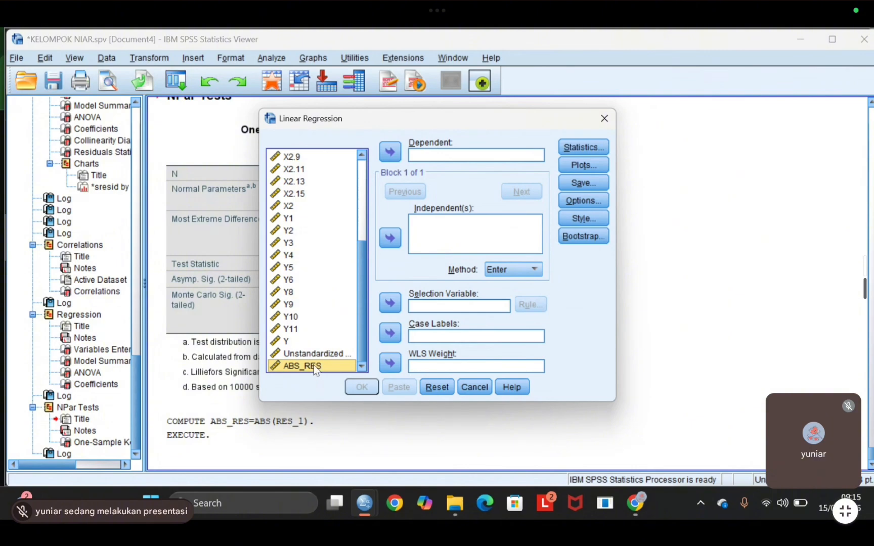
{"action": "left_click", "coordinate": [391, 152]}
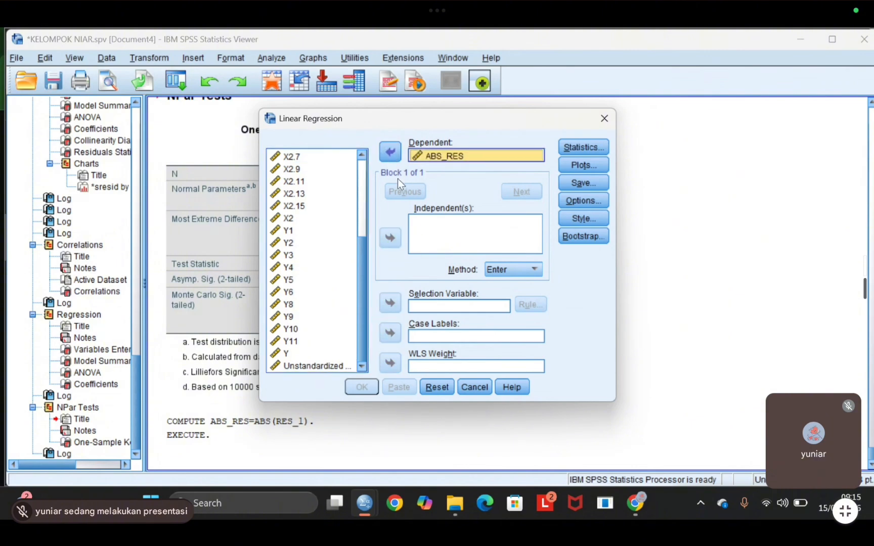
Add X1 and X2 as independent variables for ABS_RES, run the regression and look through the output.
{"action": "scroll", "coordinate": [293, 173], "scroll_direction": "up", "scroll_amount": 2}
{"action": "left_click", "coordinate": [291, 181]}
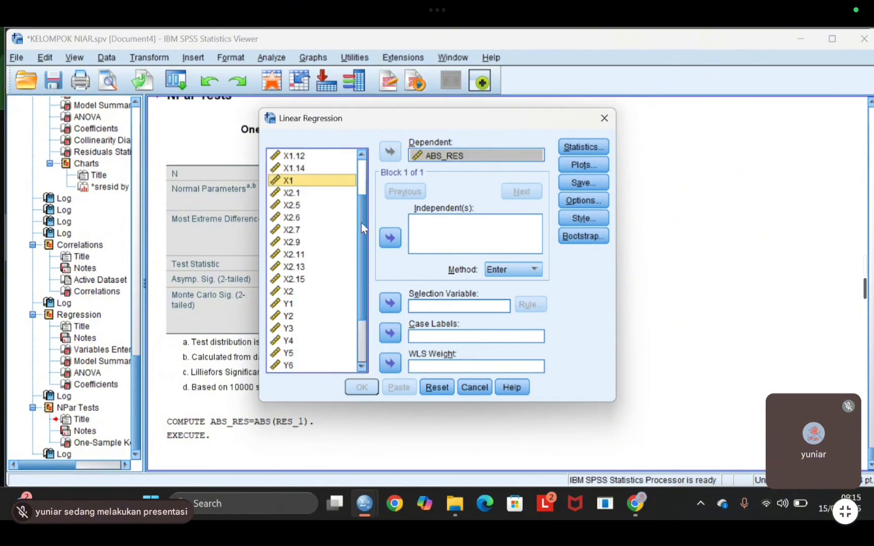
{"action": "left_click", "coordinate": [396, 240]}
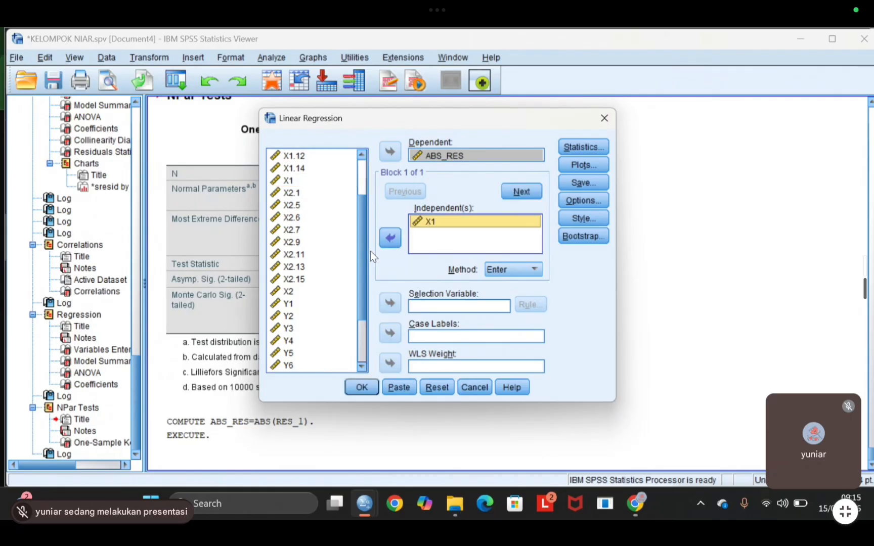
{"action": "left_click", "coordinate": [284, 294]}
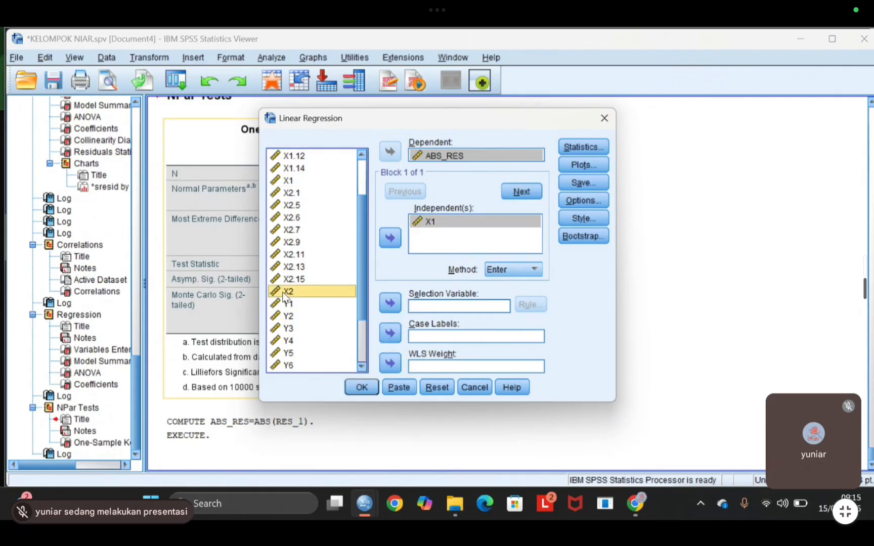
{"action": "left_click", "coordinate": [385, 243]}
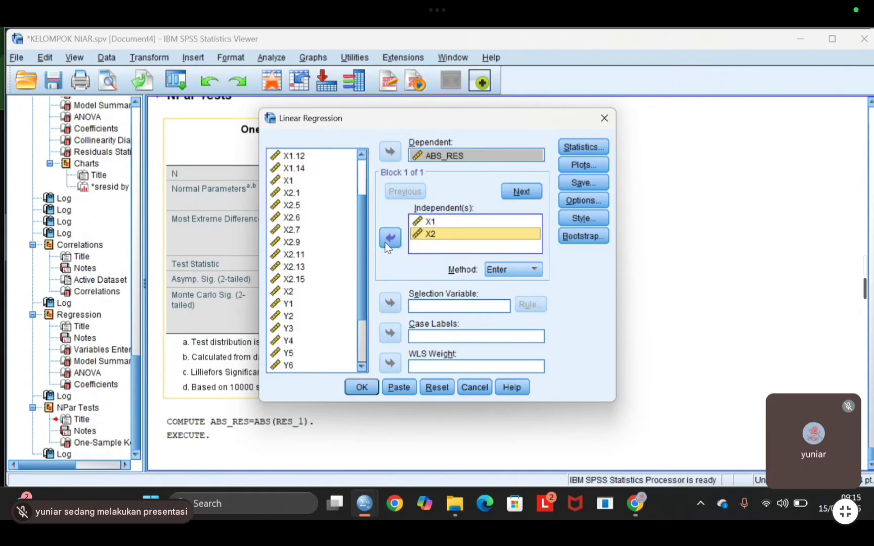
{"action": "left_click", "coordinate": [353, 390]}
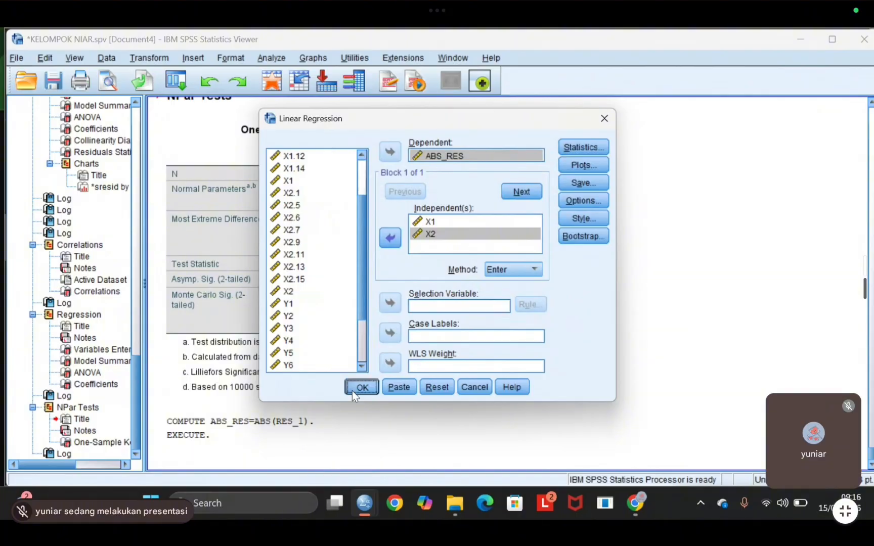
{"action": "scroll", "coordinate": [252, 320], "scroll_direction": "up", "scroll_amount": 3}
{"action": "left_click", "coordinate": [252, 321]}
{"action": "scroll", "coordinate": [251, 320], "scroll_direction": "down", "scroll_amount": 2}
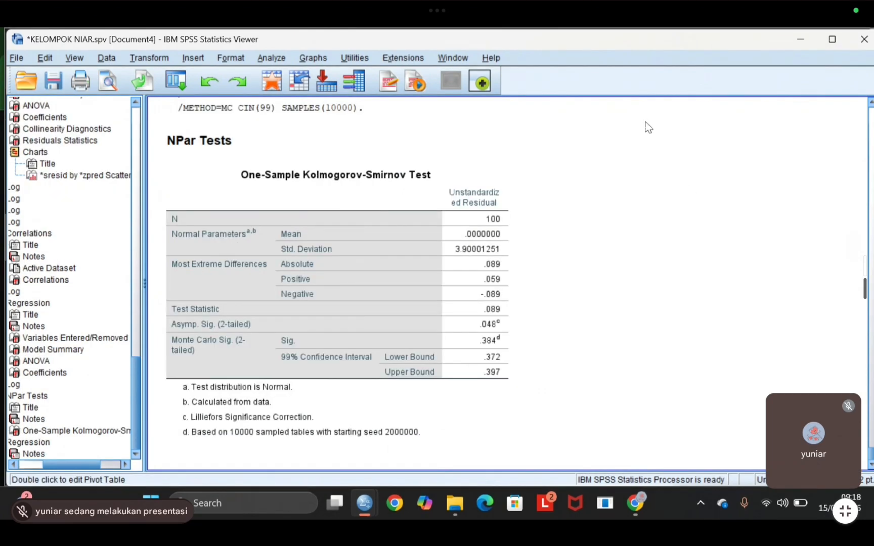
Set up a fresh linear regression with Y as the dependent variable.
{"action": "left_click", "coordinate": [273, 58]}
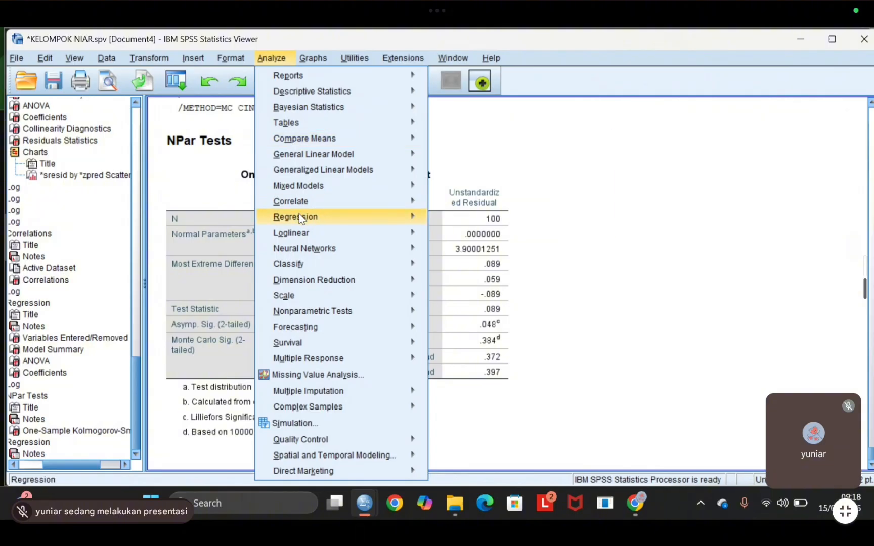
{"action": "mouse_move", "coordinate": [316, 216]}
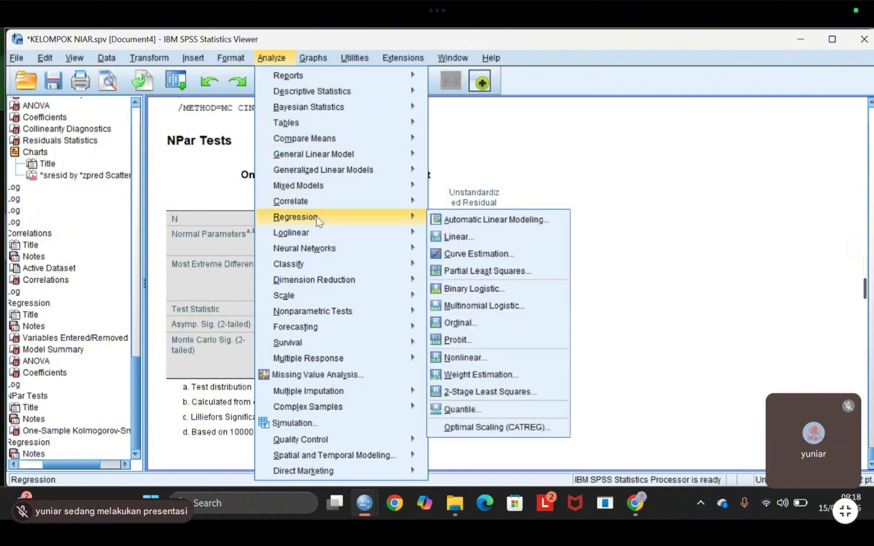
{"action": "left_click", "coordinate": [467, 236]}
{"action": "scroll", "coordinate": [291, 314], "scroll_direction": "down", "scroll_amount": 1}
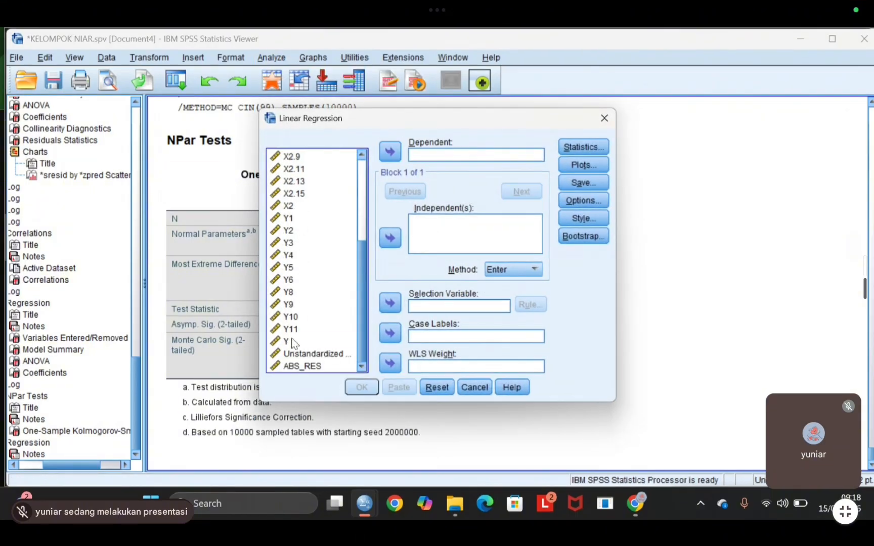
{"action": "left_click", "coordinate": [291, 337]}
{"action": "scroll", "coordinate": [294, 341], "scroll_direction": "up", "scroll_amount": 1}
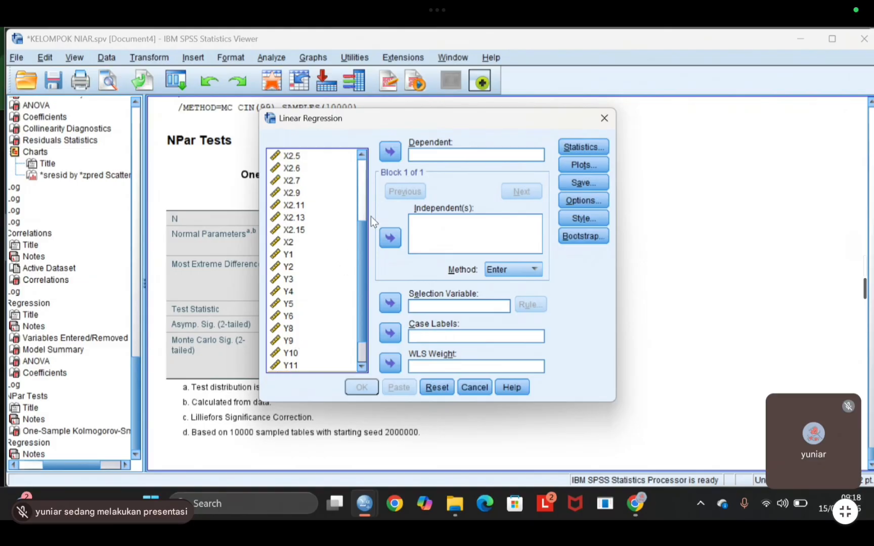
{"action": "left_click", "coordinate": [390, 151]}
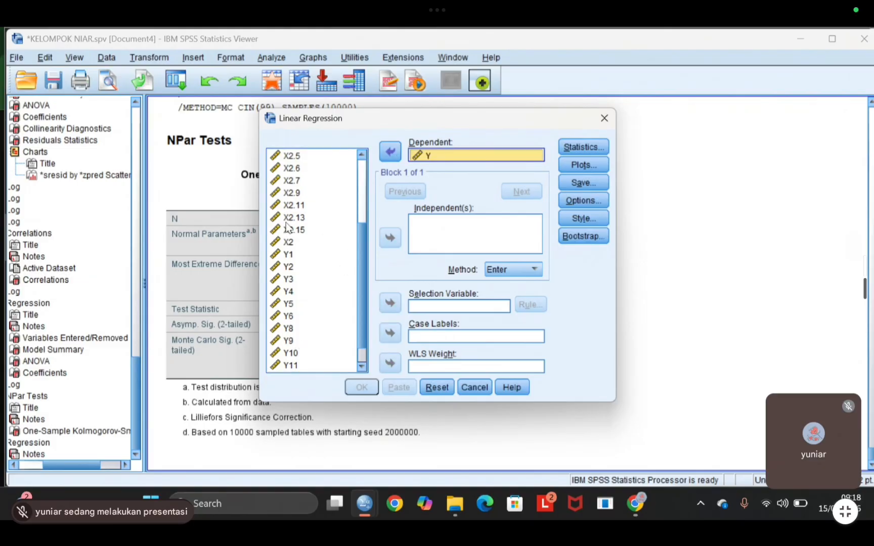
Add X1 and X2 as independent variables for the regression of Y.
{"action": "scroll", "coordinate": [290, 235], "scroll_direction": "up", "scroll_amount": 1}
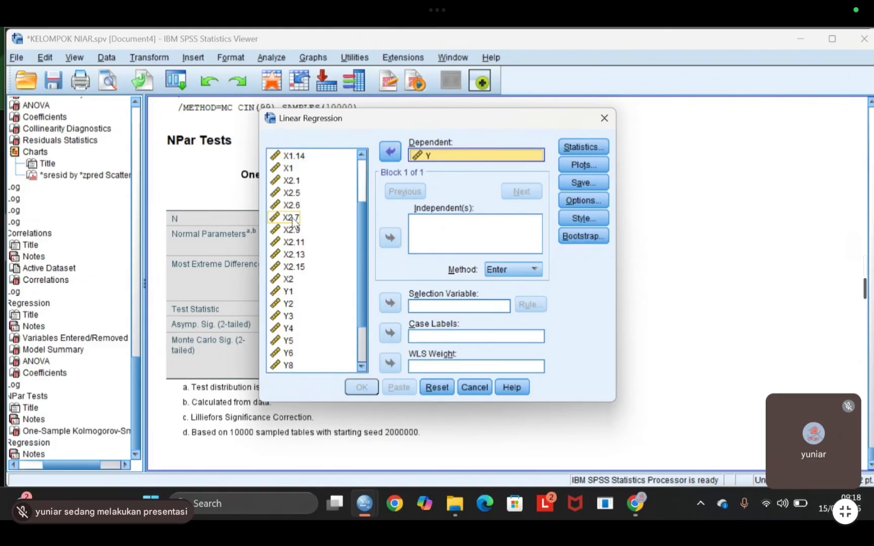
{"action": "left_click", "coordinate": [292, 167]}
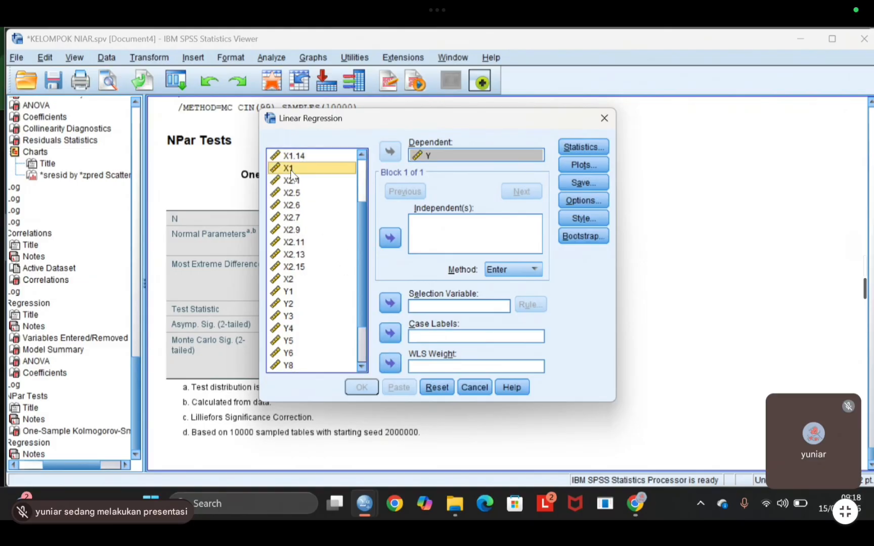
{"action": "left_click", "coordinate": [380, 241]}
{"action": "left_click", "coordinate": [294, 279]}
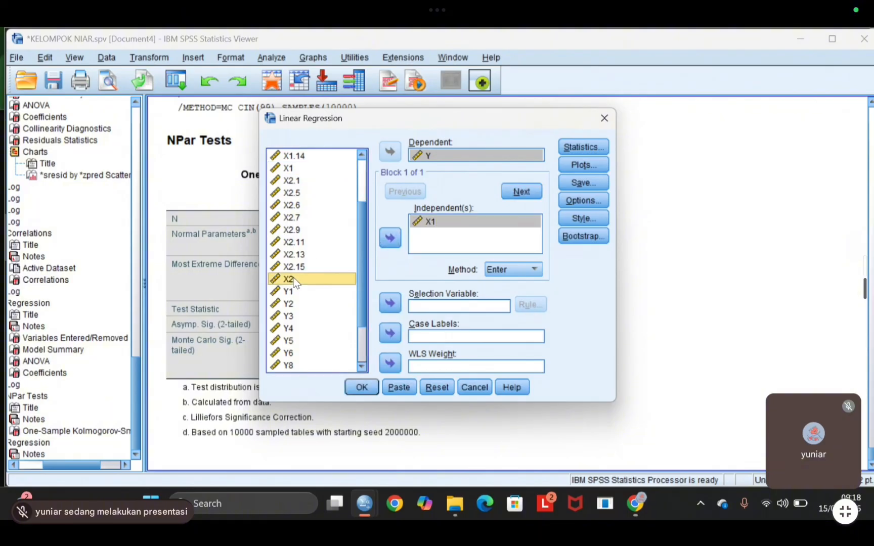
{"action": "left_click", "coordinate": [390, 238]}
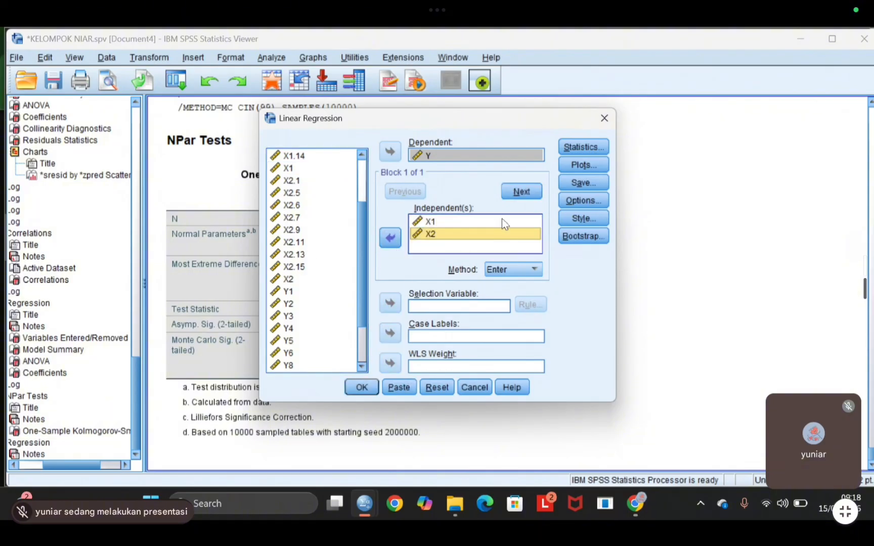
Include part and partial correlations and collinearity diagnostics in the regression statistics.
{"action": "left_click", "coordinate": [588, 147]}
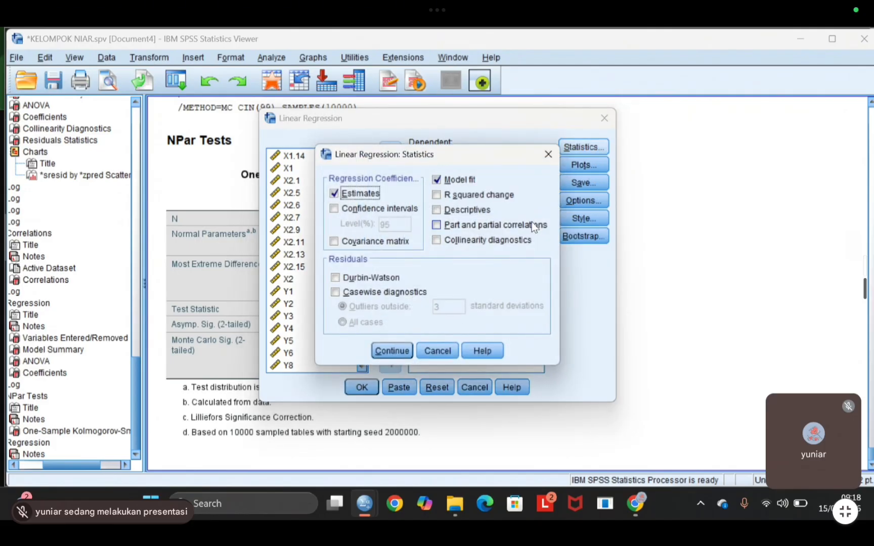
{"action": "left_click", "coordinate": [527, 226]}
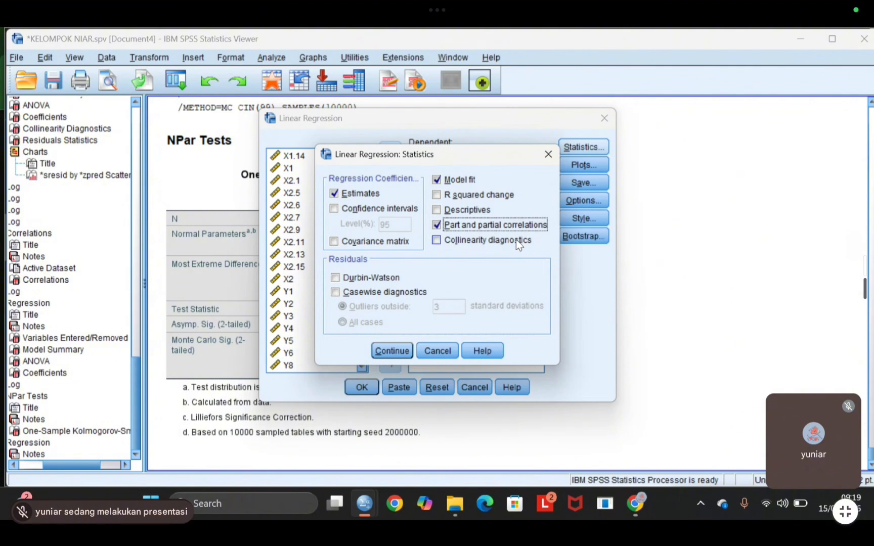
{"action": "left_click", "coordinate": [516, 242]}
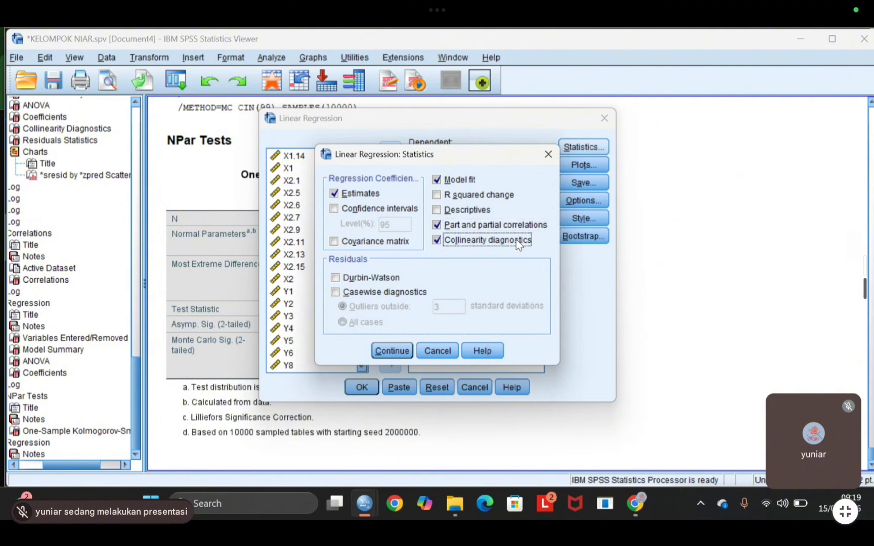
{"action": "left_click", "coordinate": [396, 349]}
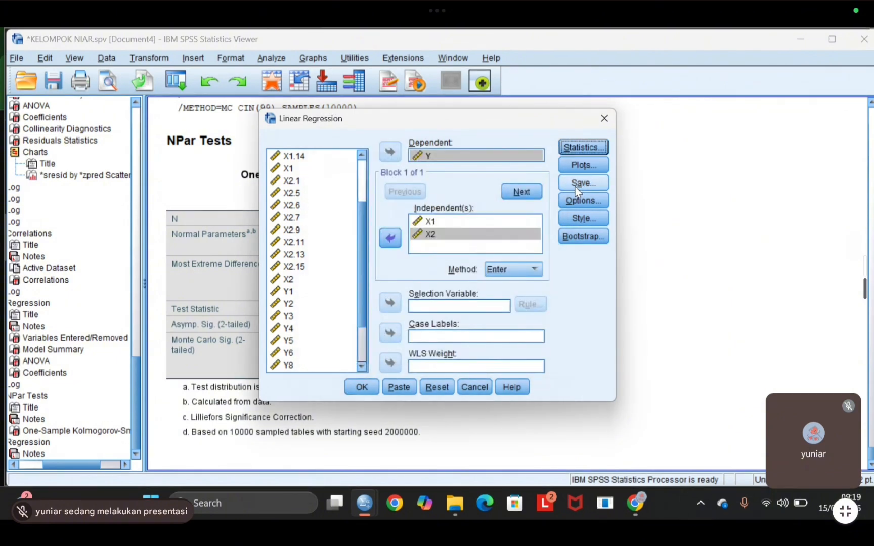
Check the regression's plot and save options and run the regression of Y on X1 and X2.
{"action": "left_click", "coordinate": [585, 168]}
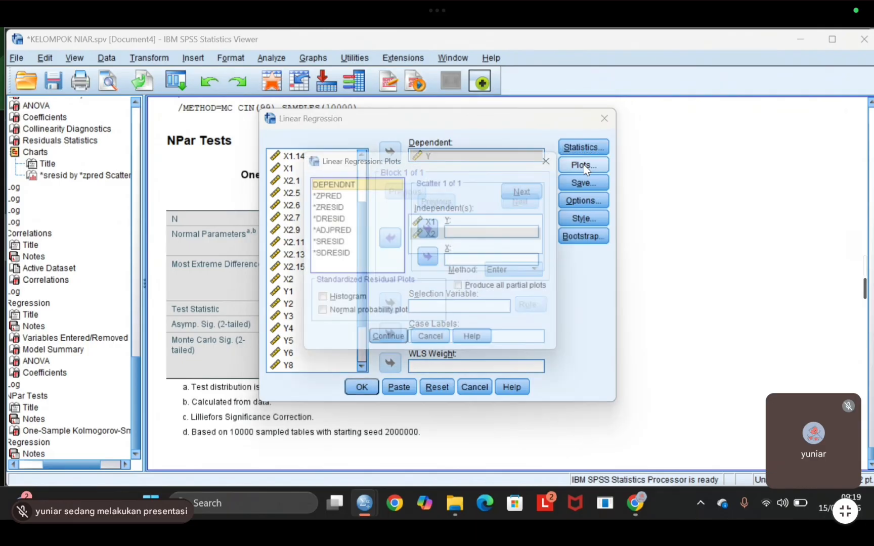
{"action": "left_click", "coordinate": [566, 160]}
{"action": "left_click", "coordinate": [598, 184]}
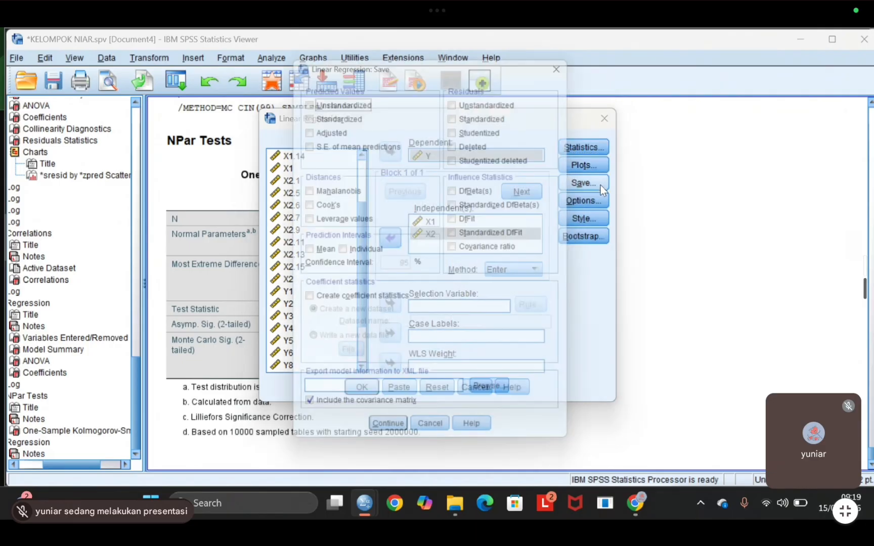
{"action": "left_click", "coordinate": [392, 441]}
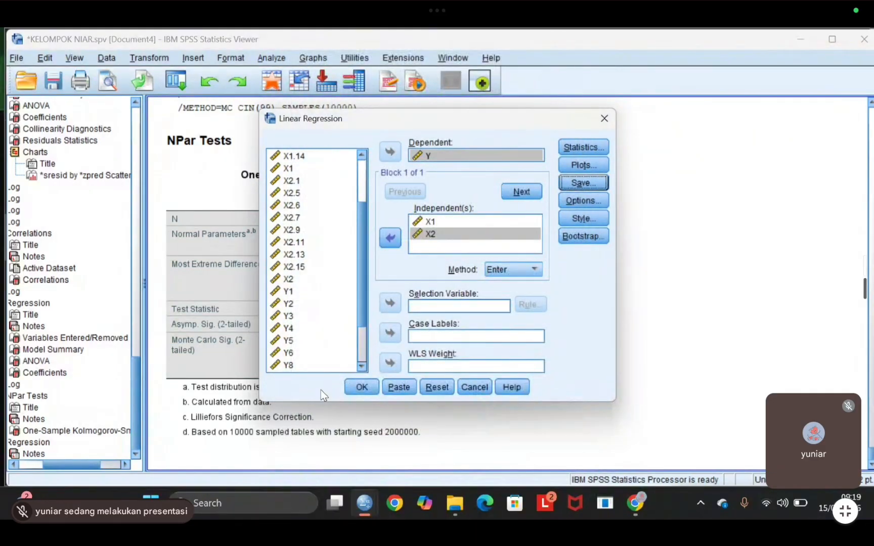
{"action": "left_click", "coordinate": [355, 385]}
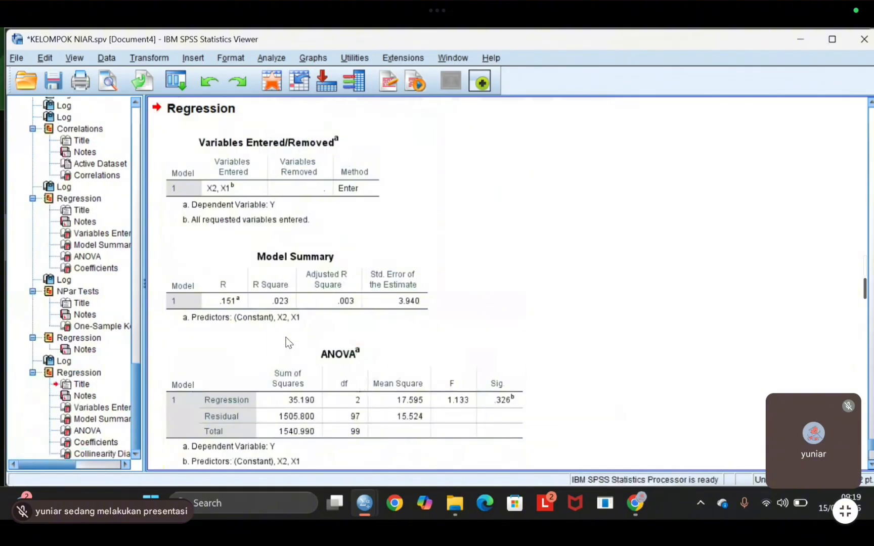
Examine the ANOVA, Coefficients and Collinearity Diagnostics tables in the new regression output.
{"action": "left_click", "coordinate": [205, 254]}
{"action": "scroll", "coordinate": [203, 257], "scroll_direction": "down", "scroll_amount": 2}
{"action": "key", "text": "Down"}
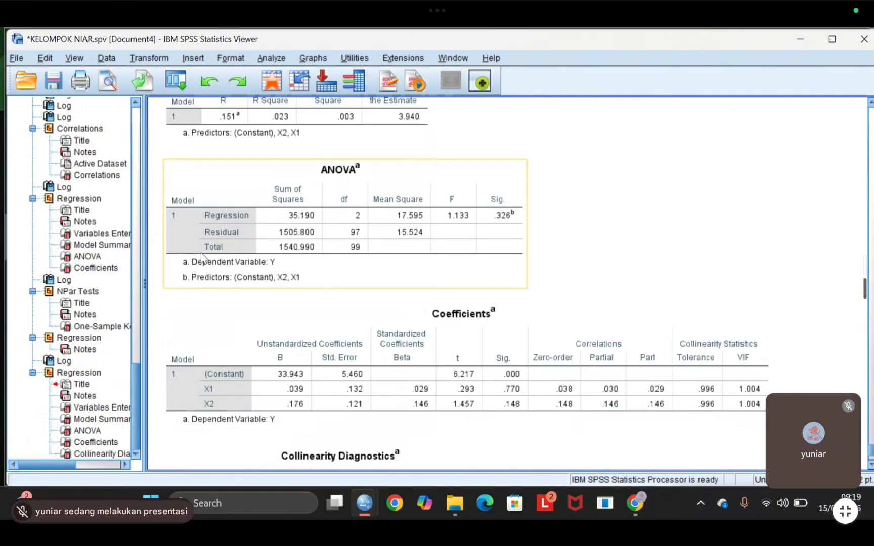
{"action": "key", "text": "Up"}
{"action": "key", "text": "Down"}
{"action": "key", "text": "Down"}
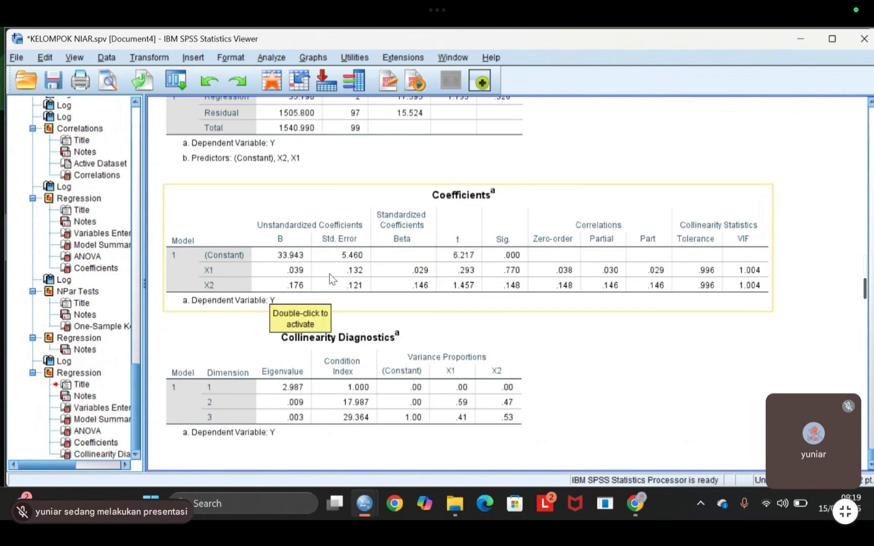
{"action": "left_click", "coordinate": [398, 392]}
{"action": "left_click", "coordinate": [411, 306]}
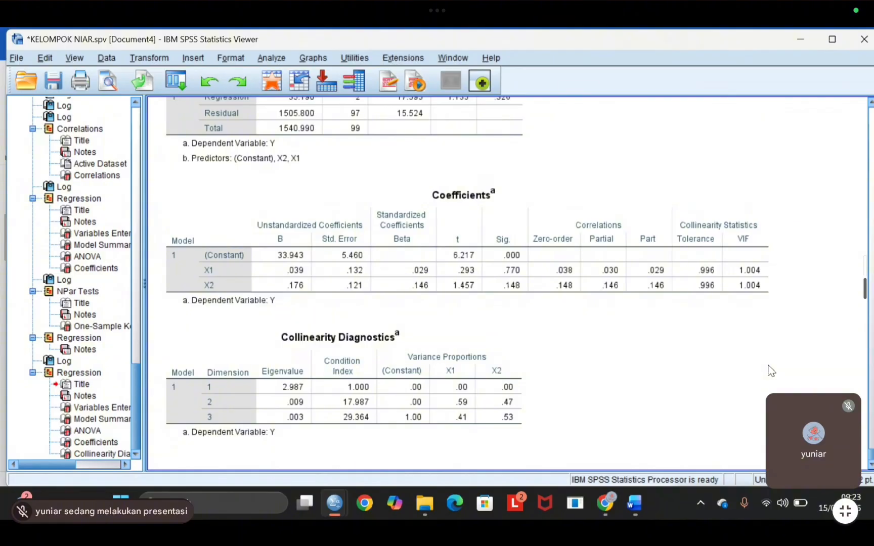
Switch to the Data Editor and start a linear regression with Y as the dependent variable.
{"action": "key", "text": "alt+Tab"}
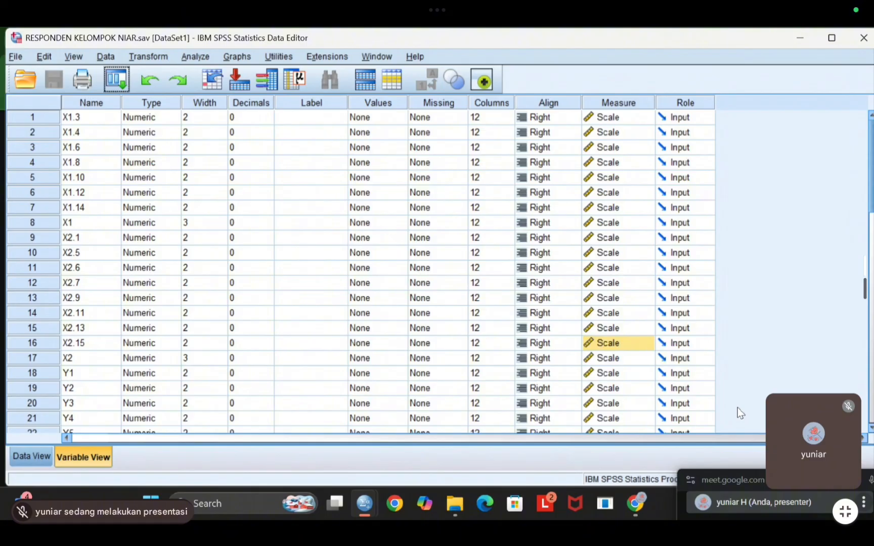
{"action": "left_click", "coordinate": [196, 57]}
{"action": "mouse_move", "coordinate": [259, 217]}
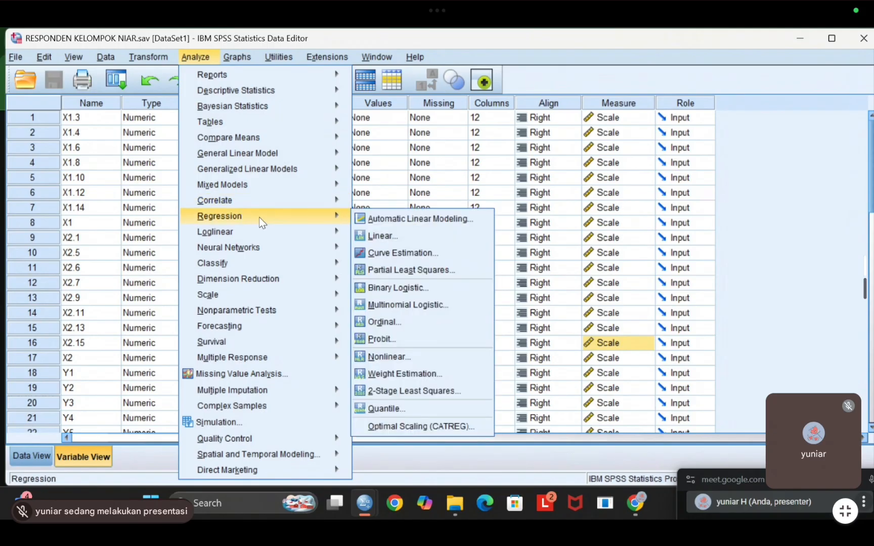
{"action": "left_click", "coordinate": [374, 238]}
{"action": "scroll", "coordinate": [324, 259], "scroll_direction": "down", "scroll_amount": 3}
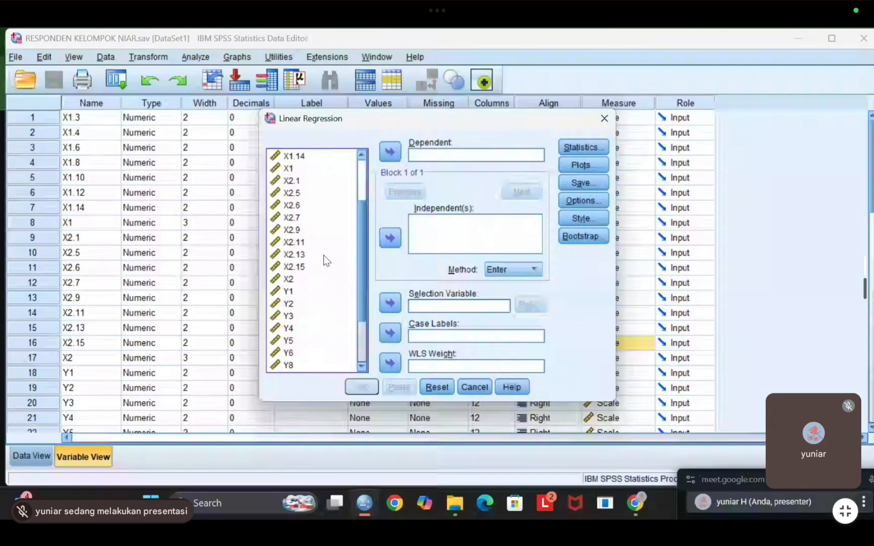
{"action": "double_click", "coordinate": [303, 328]}
Assign X1 and X2 as the independent variables in the new linear regression.
{"action": "scroll", "coordinate": [324, 260], "scroll_direction": "up", "scroll_amount": 3}
{"action": "double_click", "coordinate": [287, 181]}
{"action": "left_click", "coordinate": [311, 293]}
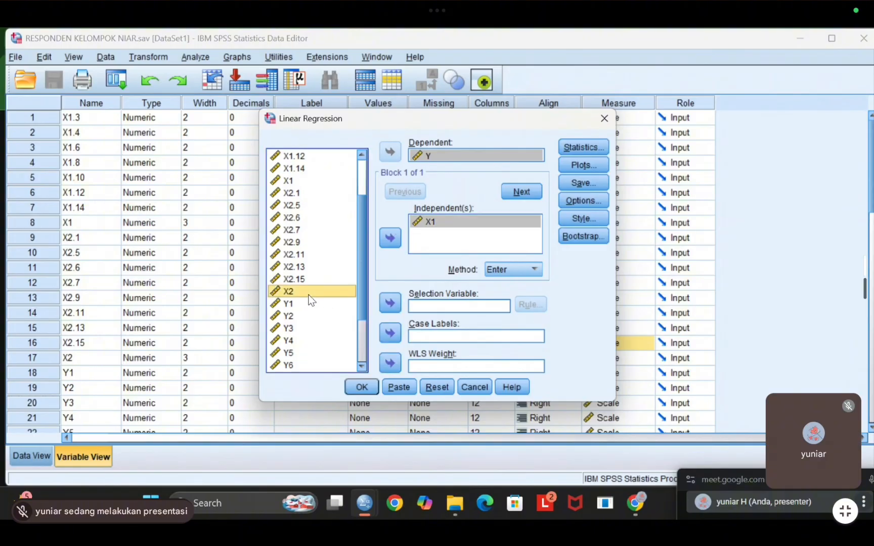
{"action": "left_click", "coordinate": [396, 243]}
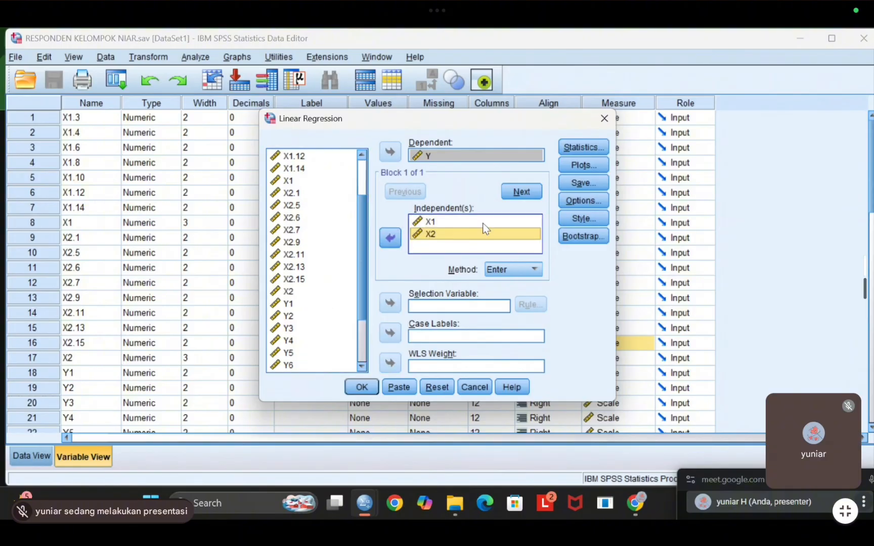
Include the R squared change statistic, run the regression and look through its Model Summary and ANOVA tables.
{"action": "left_click", "coordinate": [583, 152]}
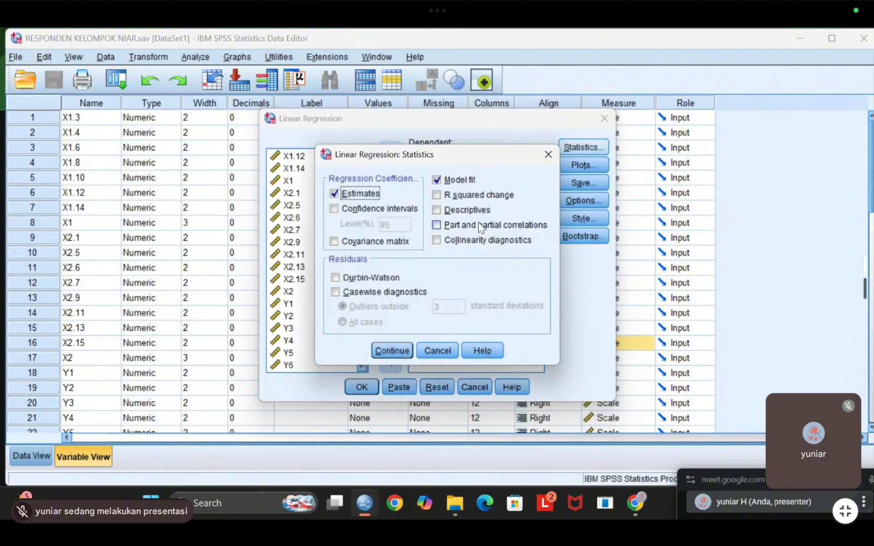
{"action": "left_click", "coordinate": [460, 195]}
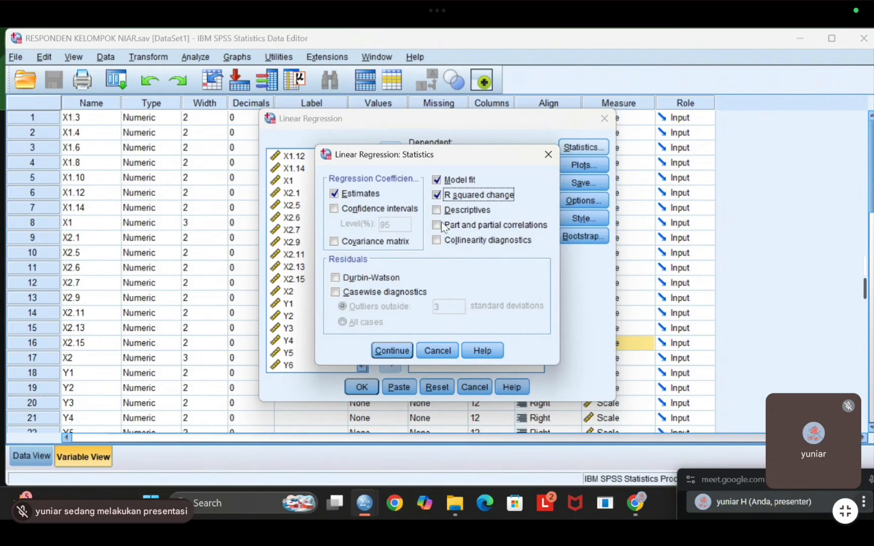
{"action": "left_click", "coordinate": [390, 348]}
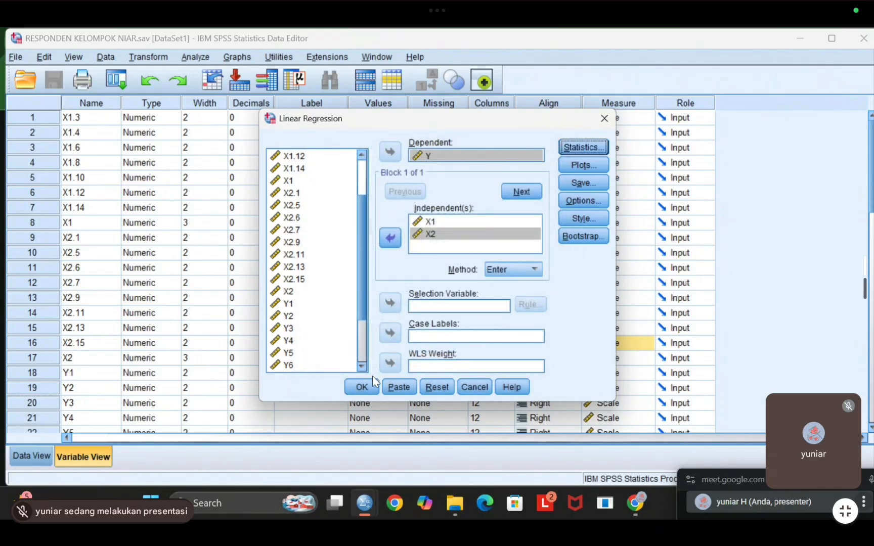
{"action": "left_click", "coordinate": [362, 387]}
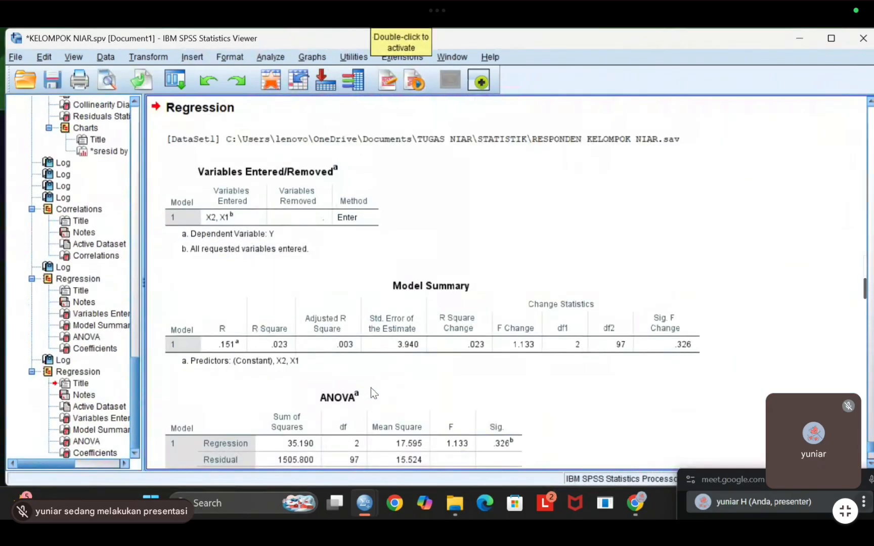
{"action": "scroll", "coordinate": [362, 368], "scroll_direction": "down", "scroll_amount": 2}
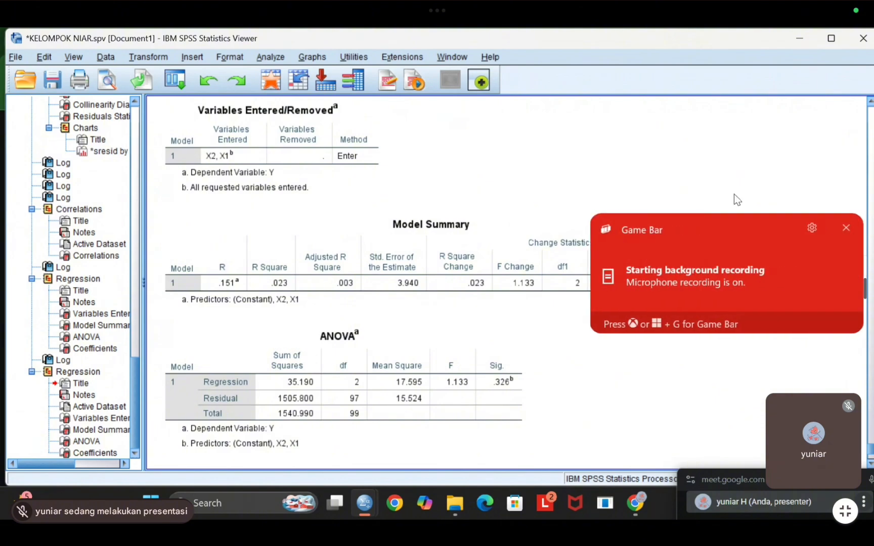
{"action": "left_click", "coordinate": [846, 227]}
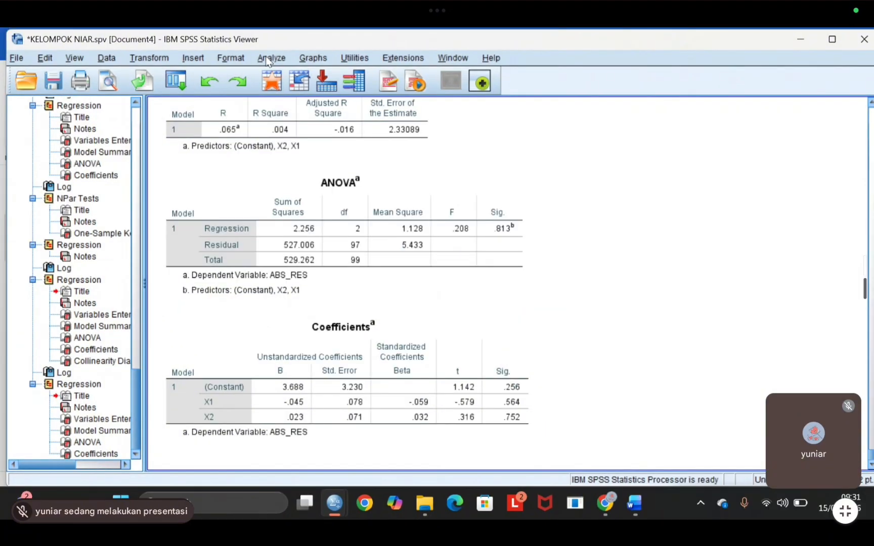
Reopen the linear regression setup and replace ABS_RES with Y as the dependent variable.
{"action": "left_click", "coordinate": [266, 56]}
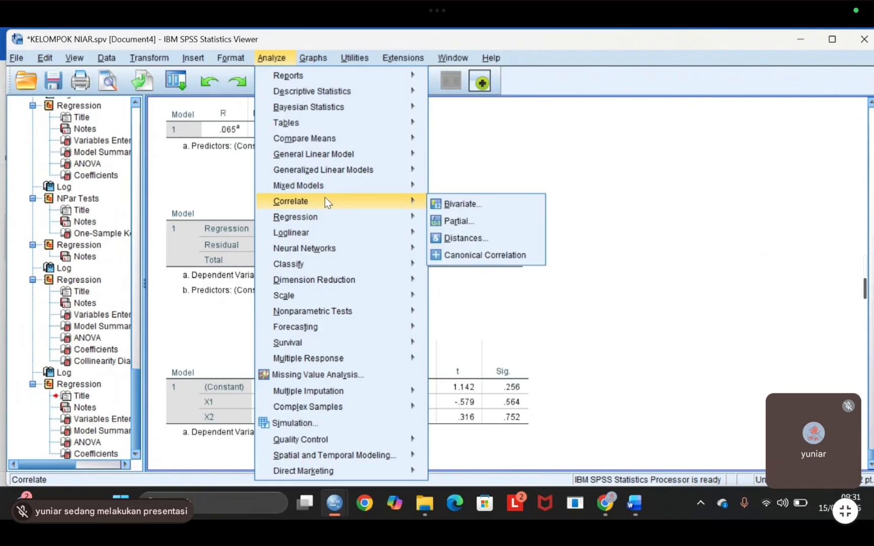
{"action": "mouse_move", "coordinate": [339, 213]}
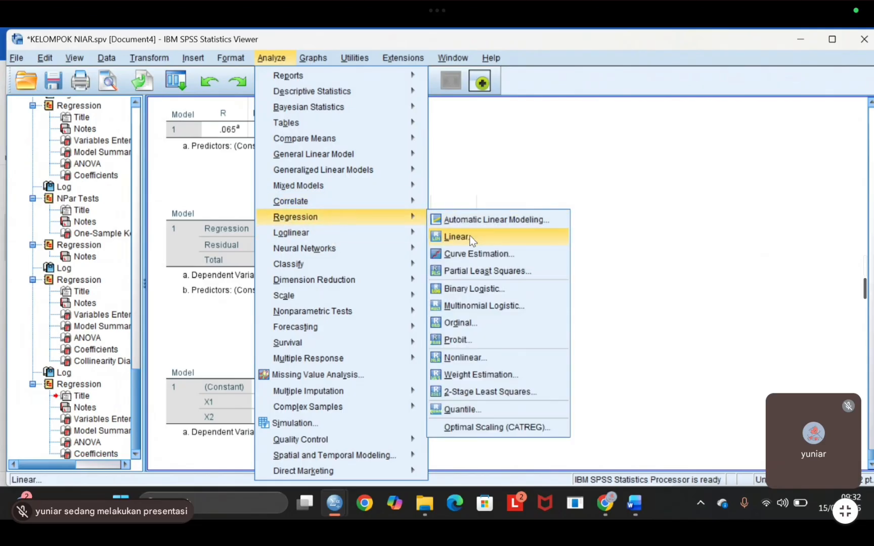
{"action": "left_click", "coordinate": [469, 234]}
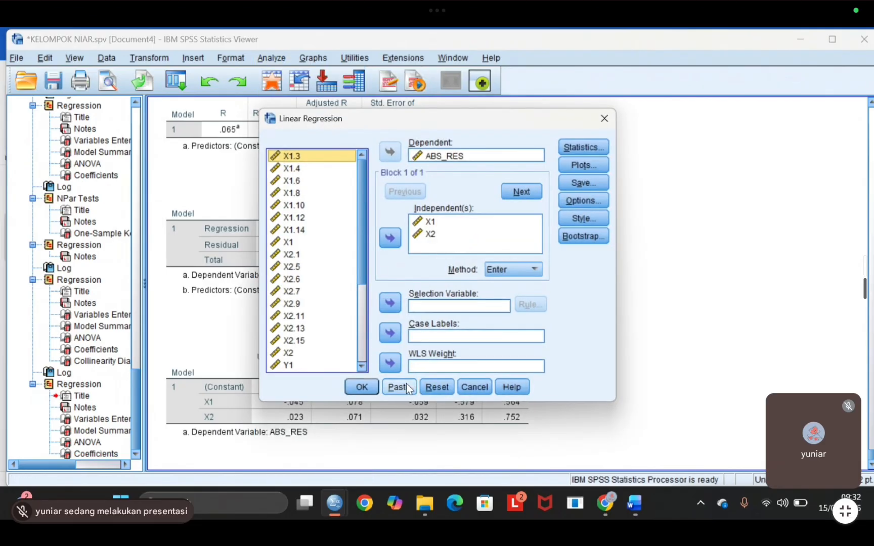
{"action": "left_click", "coordinate": [460, 152]}
{"action": "left_click", "coordinate": [389, 151]}
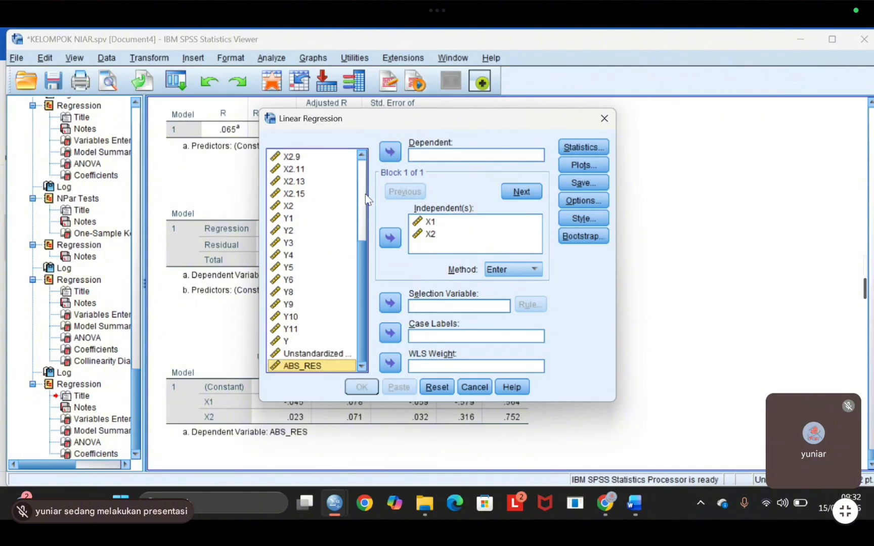
{"action": "left_click", "coordinate": [294, 342]}
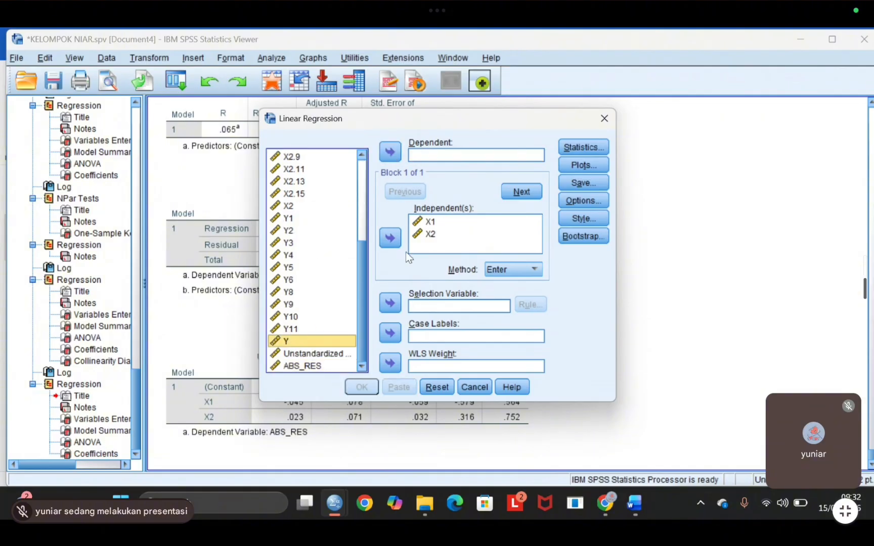
{"action": "left_click", "coordinate": [391, 152]}
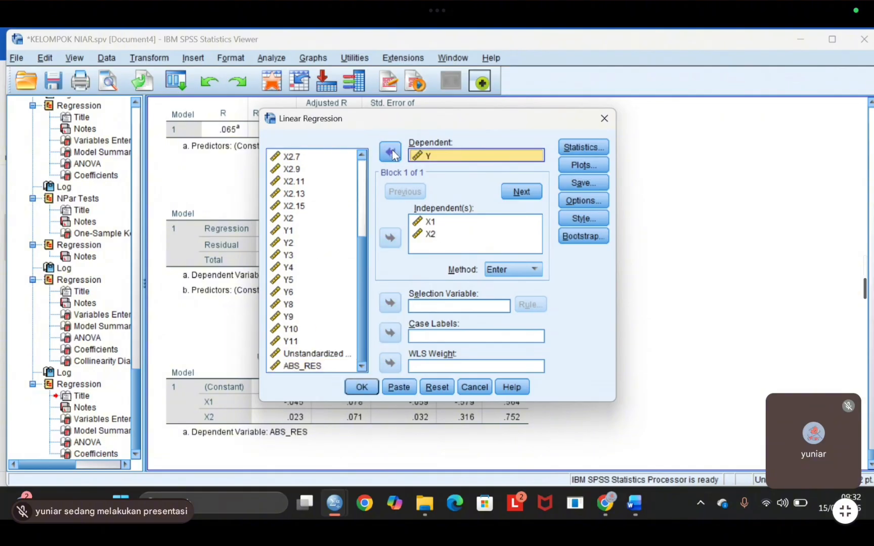
Check the statistics options, run the regression of Y on X1 and X2 and view the Coefficients table.
{"action": "left_click", "coordinate": [594, 149]}
{"action": "left_click", "coordinate": [547, 155]}
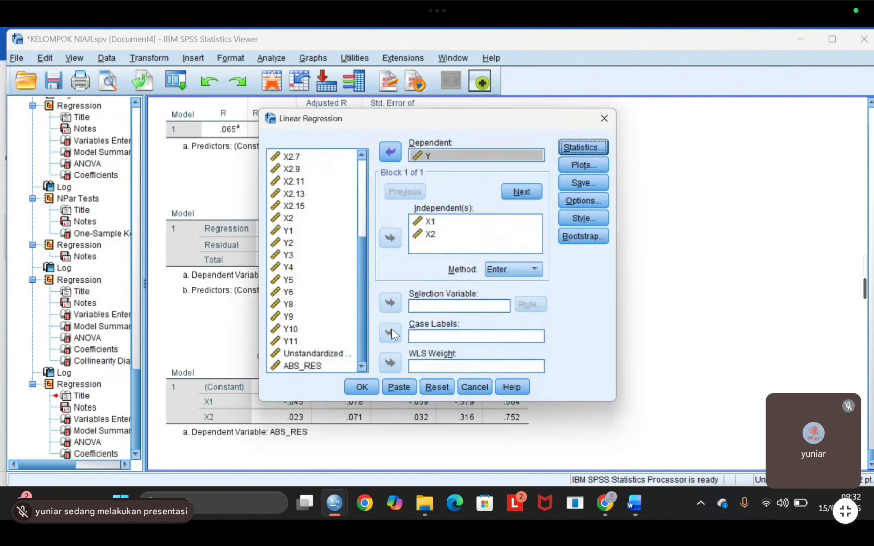
{"action": "left_click", "coordinate": [362, 387]}
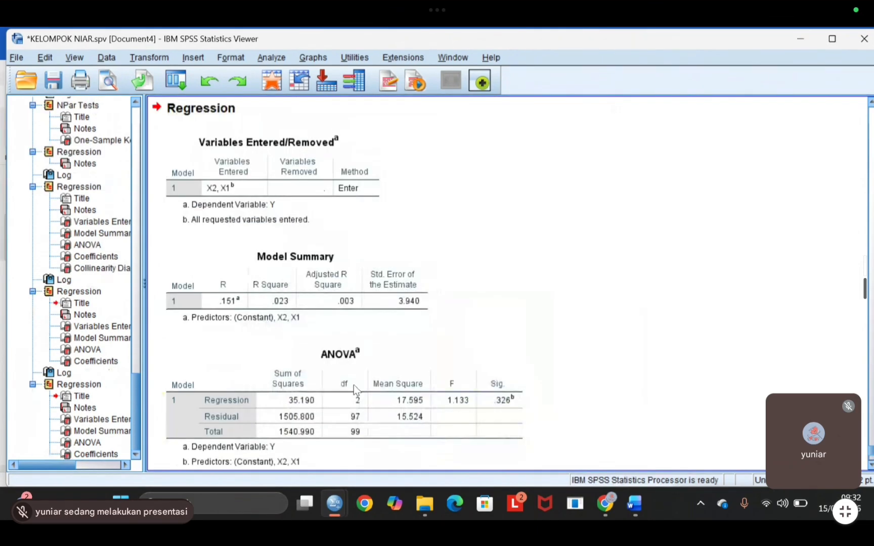
{"action": "scroll", "coordinate": [353, 385], "scroll_direction": "down", "scroll_amount": 2}
{"action": "scroll", "coordinate": [354, 383], "scroll_direction": "down", "scroll_amount": 2}
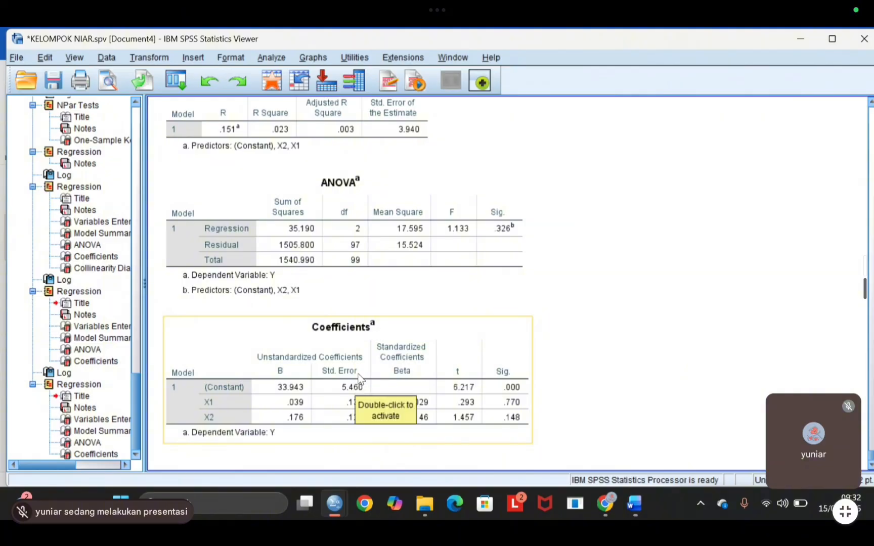